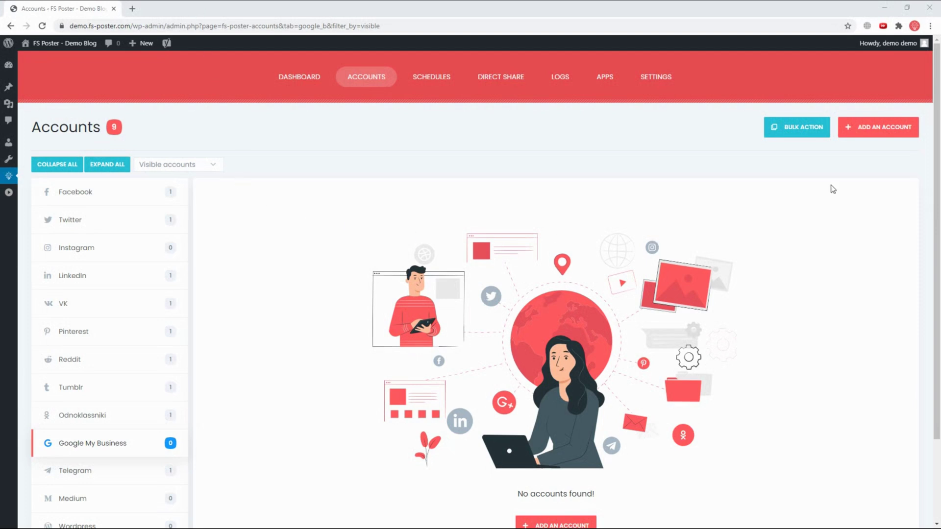
Add a Google My Business account using the App method with FS Poster - Standard APP.
left_click(872, 138)
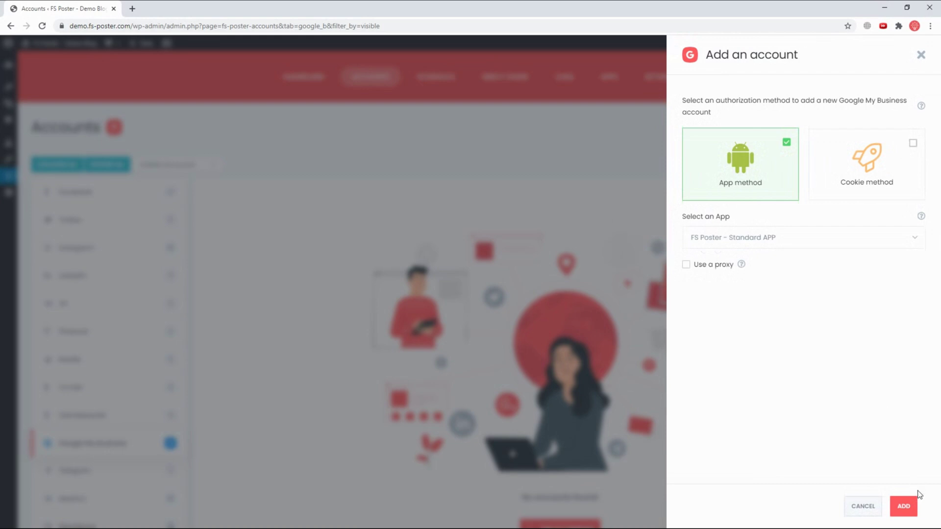
left_click(905, 508)
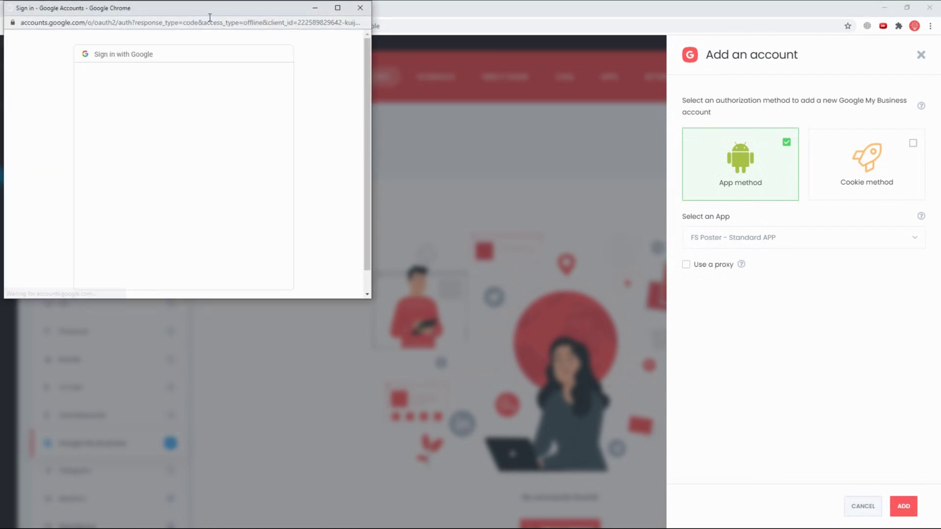
Sign in with the FS Poster Google account and allow fs-poster.com access.
left_click_drag(212, 9, 356, 74)
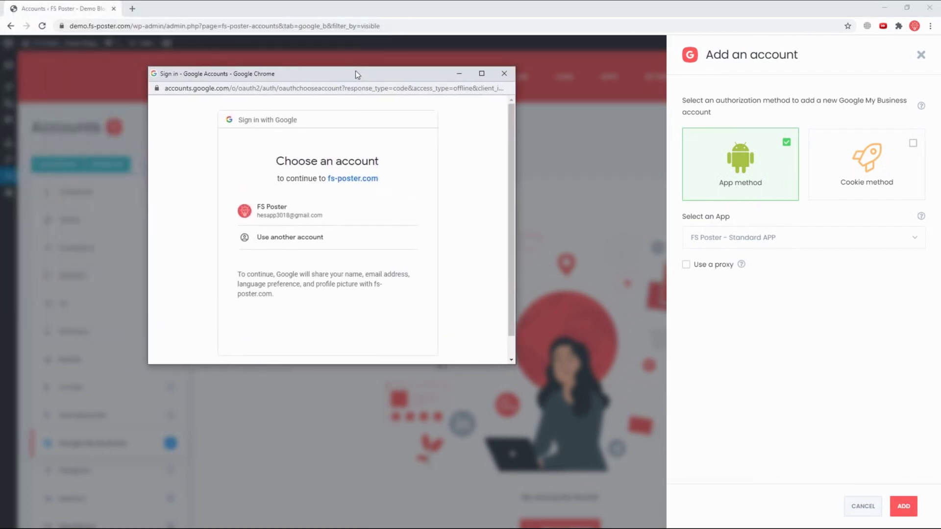
left_click(333, 219)
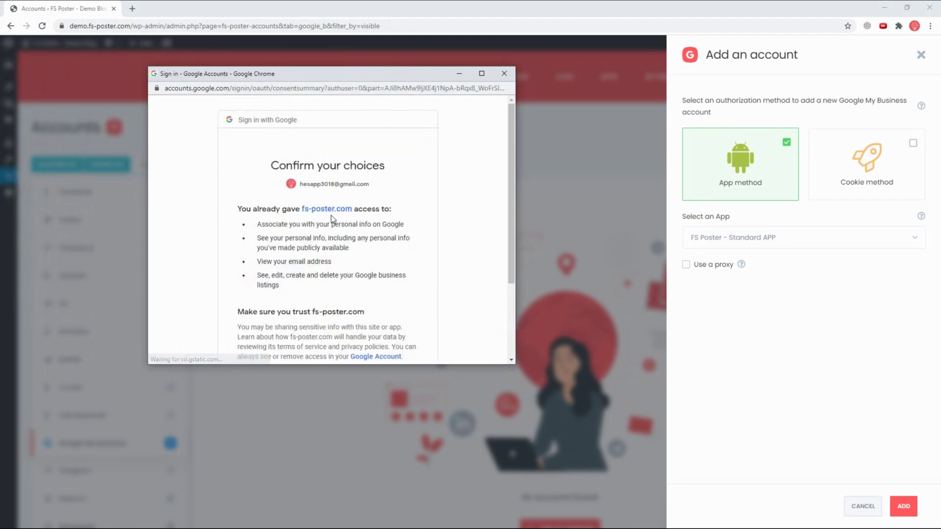
scroll(332, 217, "down", 2)
scroll(336, 228, "down", 1)
left_click(400, 307)
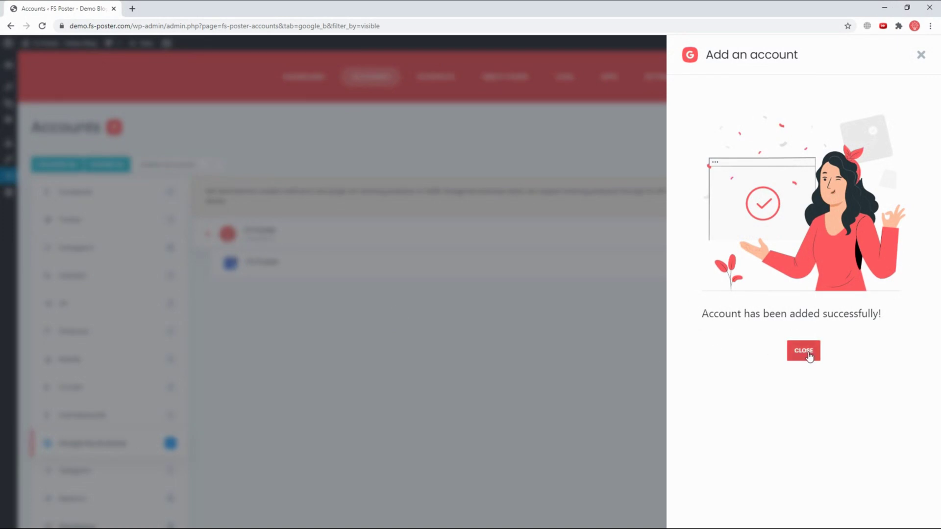
Dismiss the success message and activate the new Google My Business location.
left_click(808, 351)
left_click(861, 222)
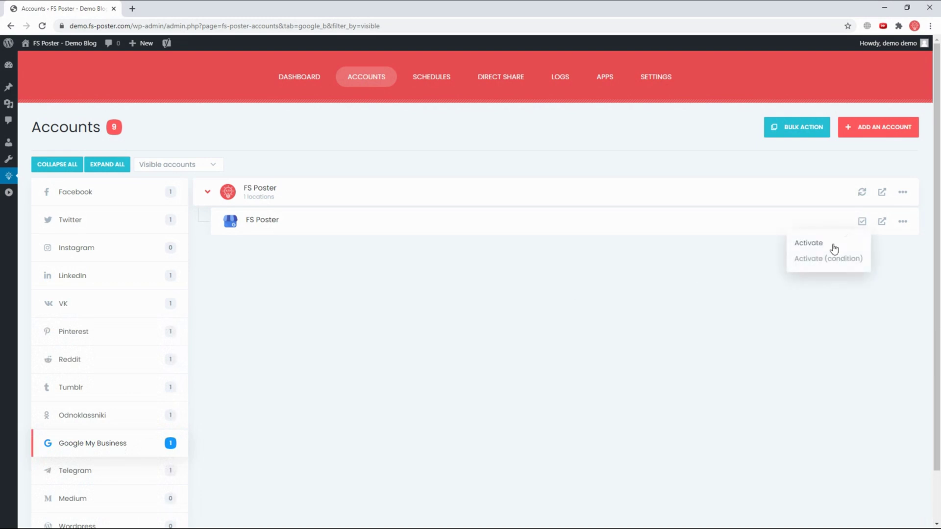
left_click(808, 243)
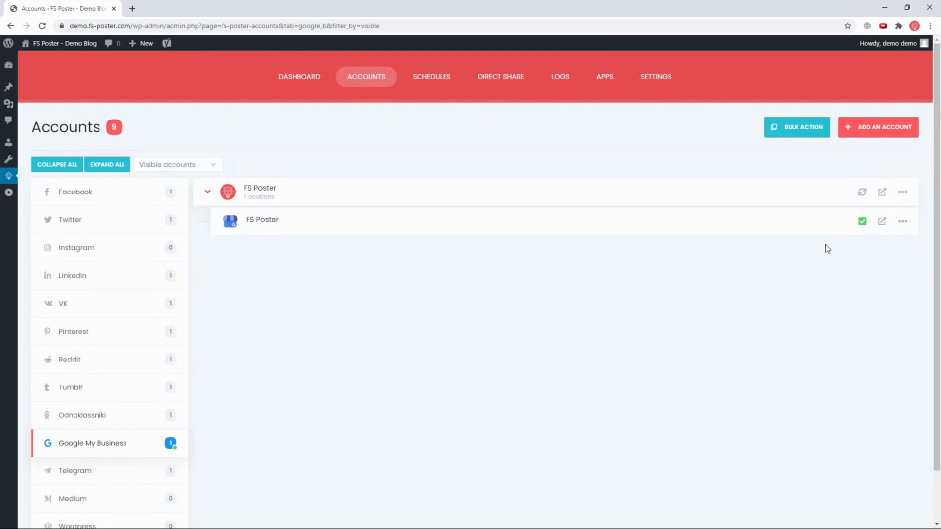
Start a new post titled 'How to share WordPress posts to Google My Business automatically'.
mouse_move(10, 89)
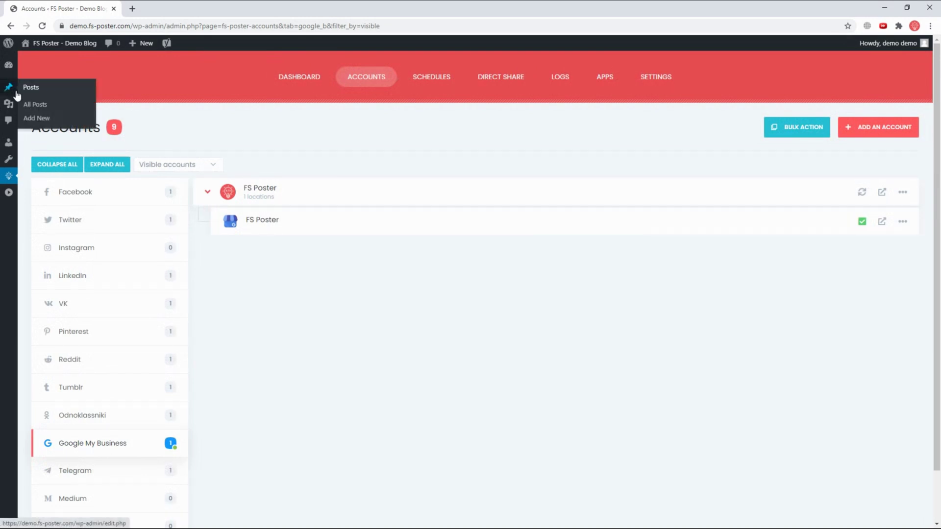
left_click(43, 120)
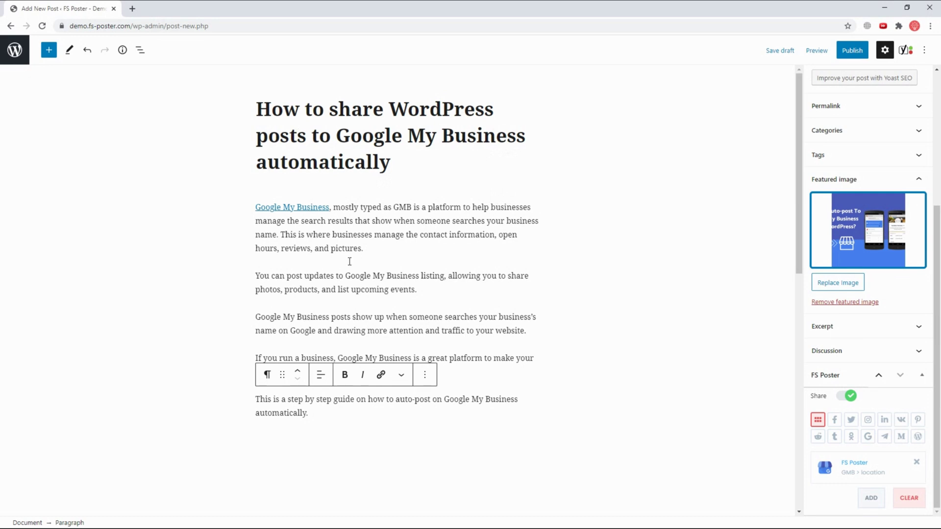
left_click(219, 294)
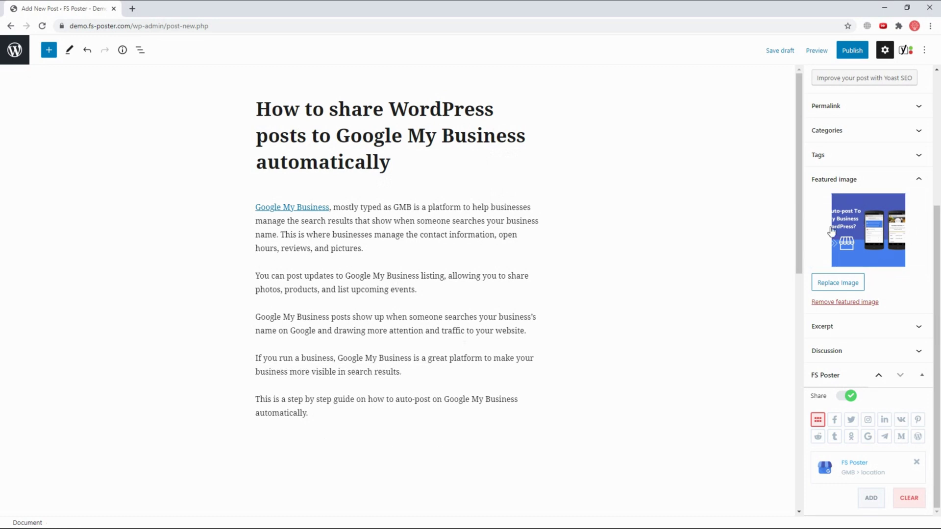
Remove the VK group from share targets, leaving only the GMB location, and publish.
left_click(870, 496)
scroll(741, 275, "down", 10)
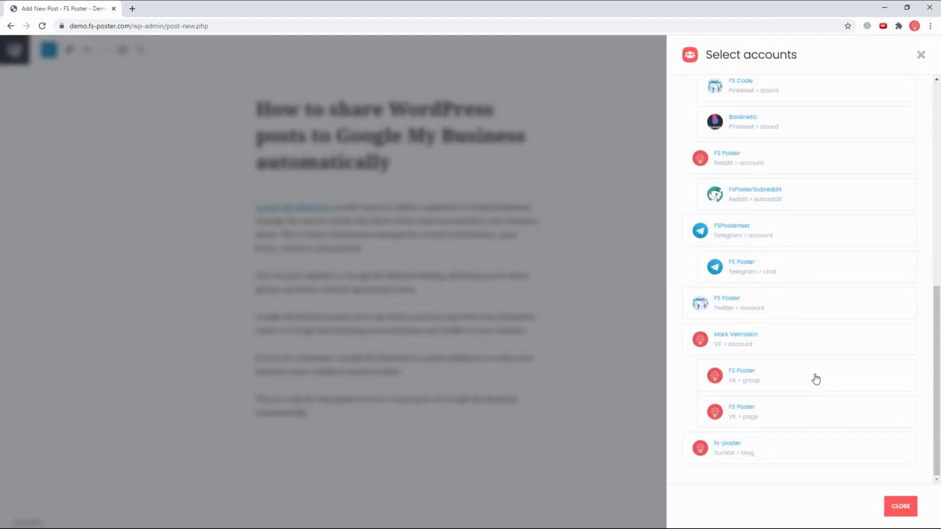
left_click(814, 381)
left_click(920, 54)
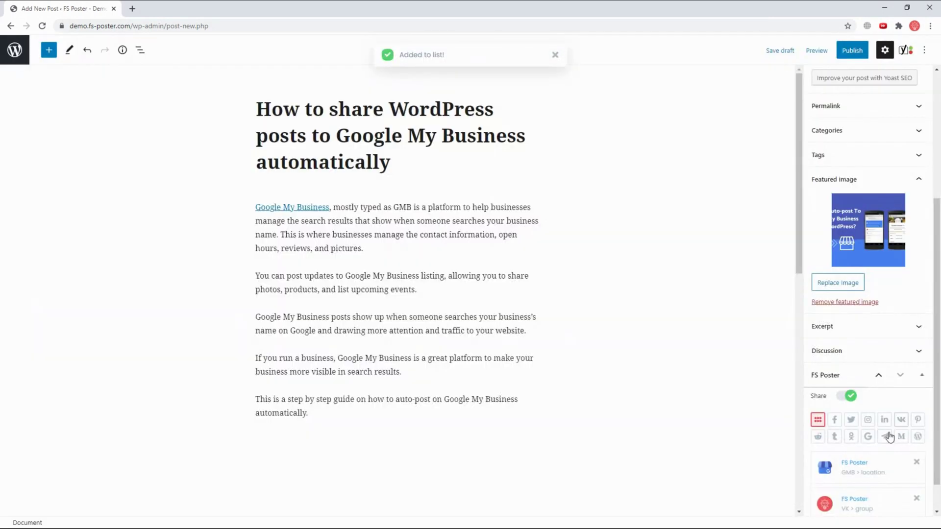
left_click(917, 499)
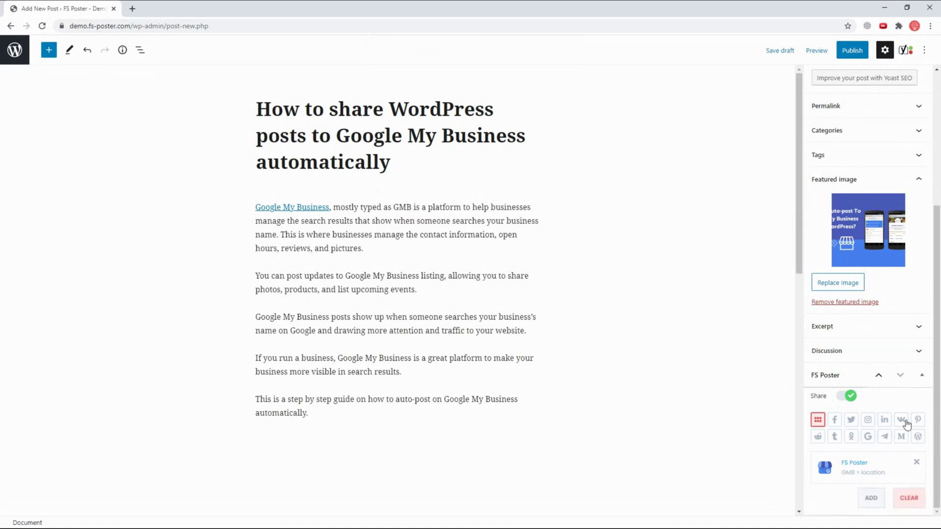
left_click(855, 52)
left_click(841, 50)
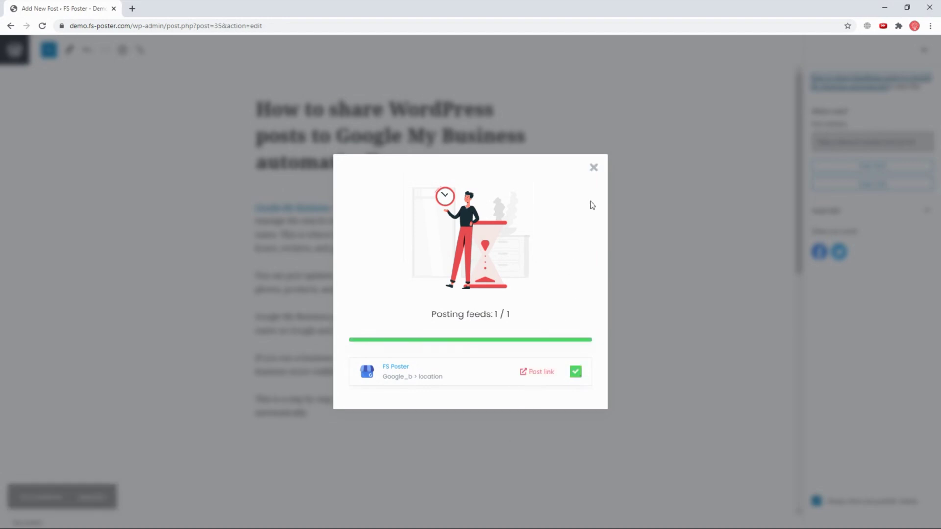
Close the FS Poster posting results and go back to the Posts list.
left_click(593, 168)
left_click(12, 26)
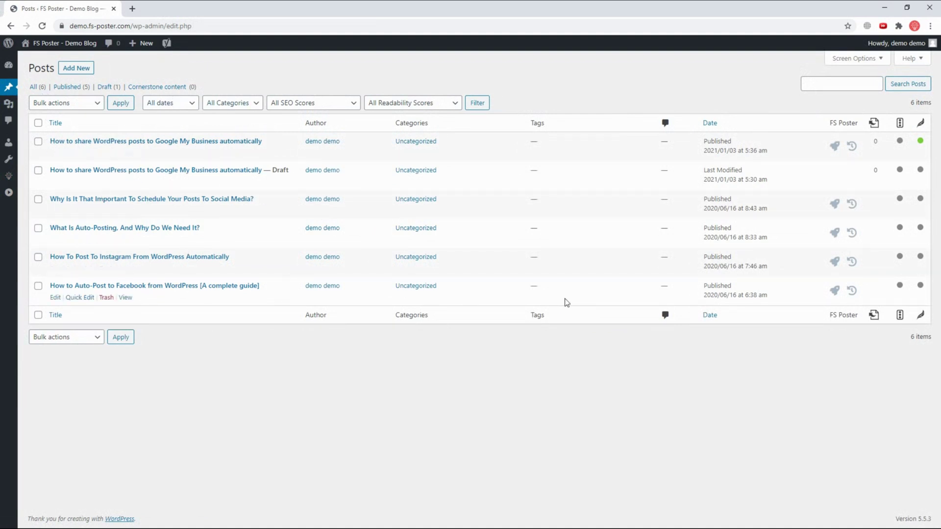
Schedule 'How To Post To Instagram From WordPress Automatically' to start January 5, 2021.
left_click(852, 263)
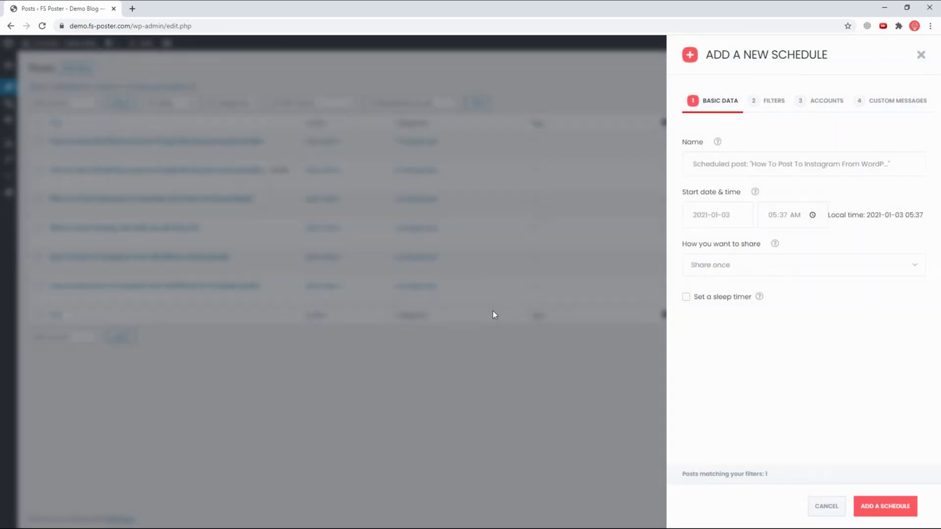
left_click(730, 214)
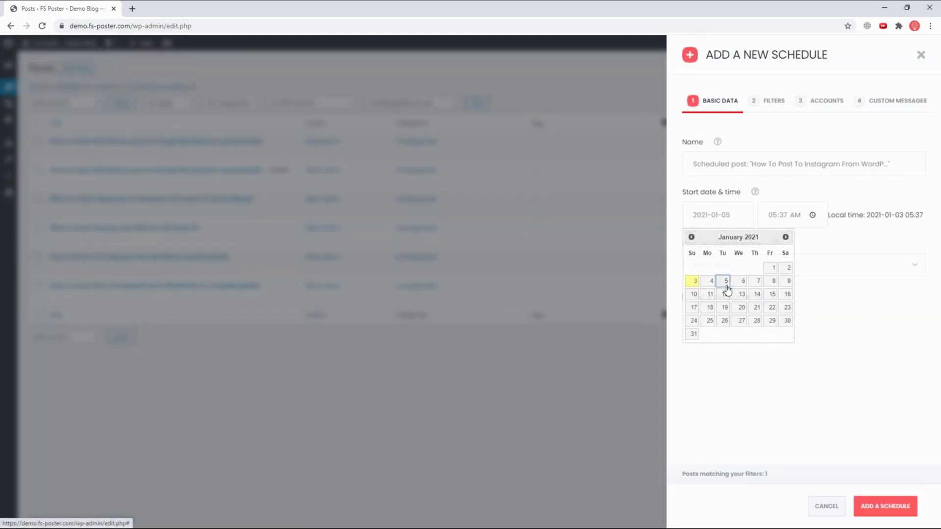
left_click(724, 280)
left_click(888, 509)
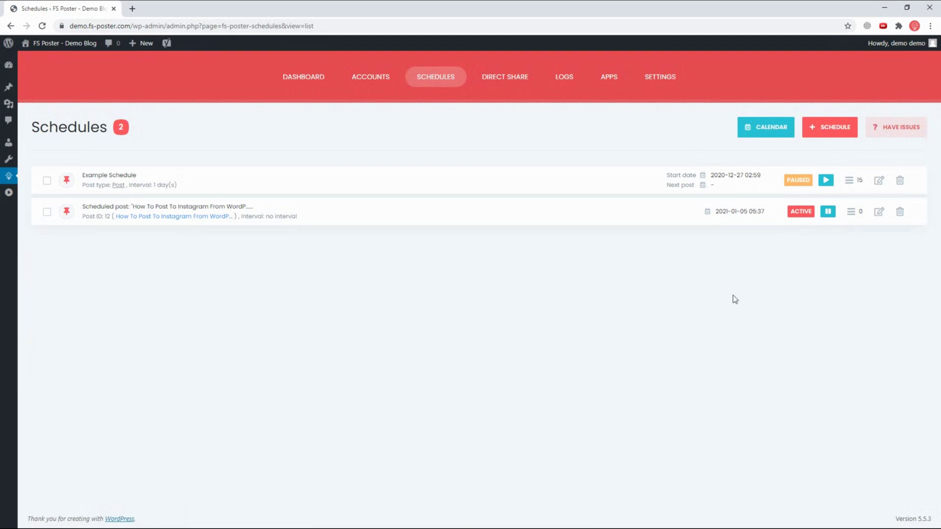
Open direct sharing for 'Why Is It That Important To Schedule Your Posts To Social Media?'.
mouse_move(9, 87)
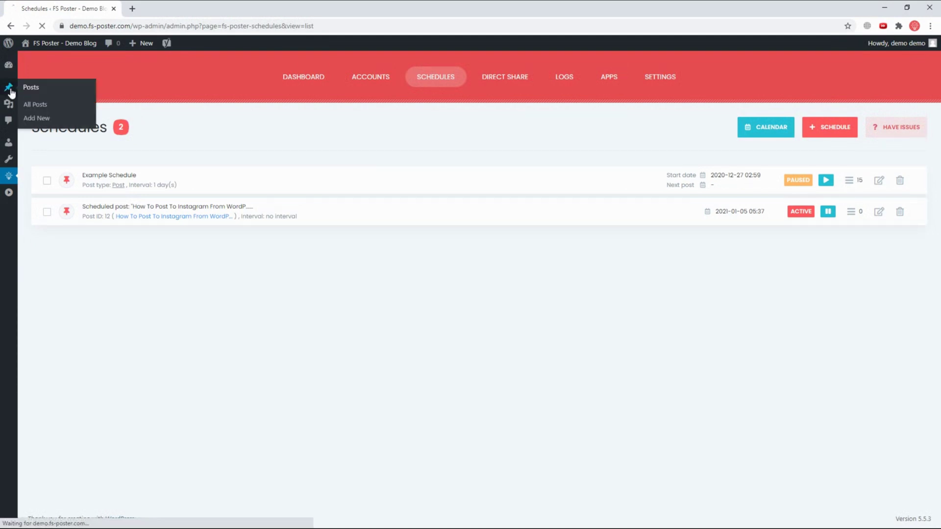
left_click(36, 103)
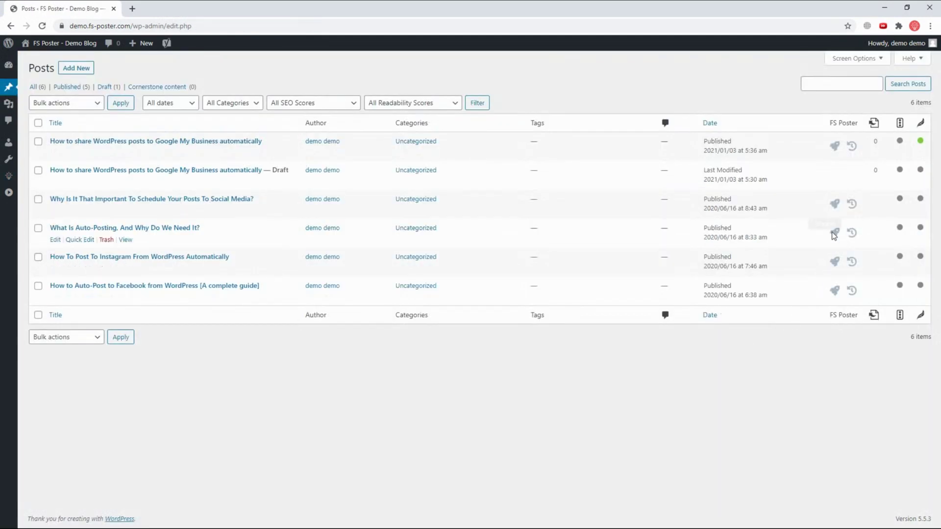
left_click(836, 204)
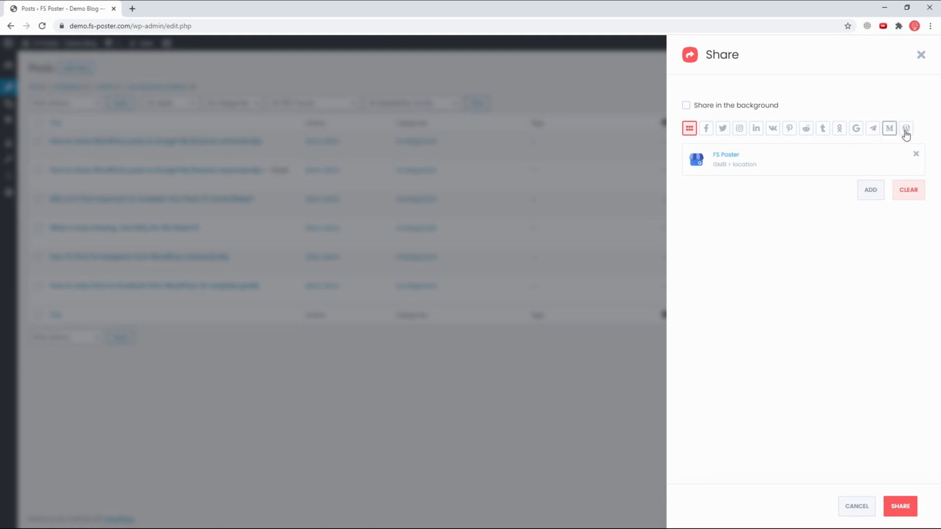
Share the post to the Google My Business location only and open the posted link.
left_click(857, 129)
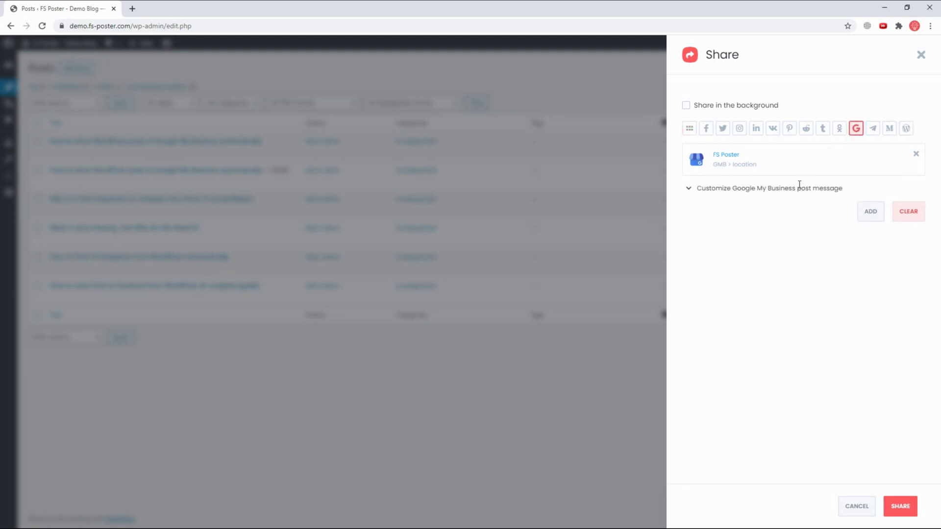
left_click(799, 186)
left_click_drag(715, 210, 692, 210)
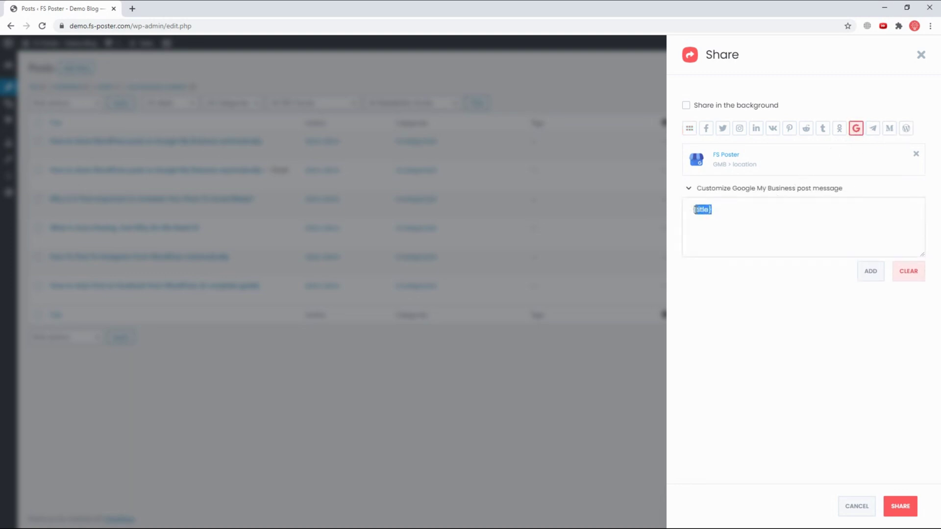
left_click(906, 510)
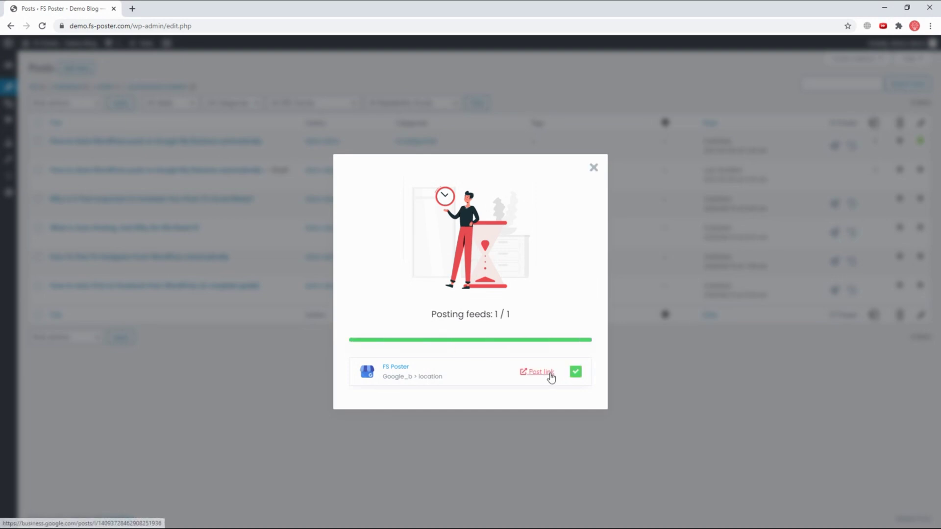
left_click(550, 374)
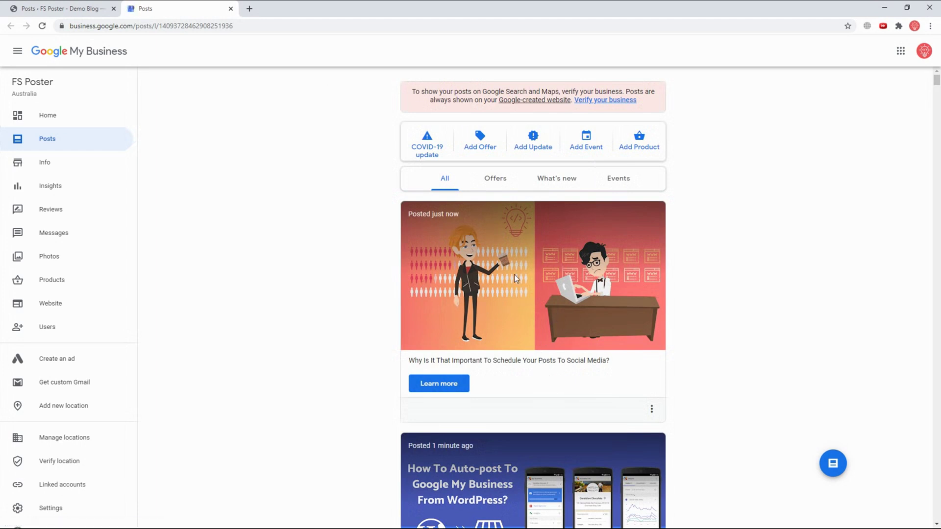
Check the shared posts in the Google My Business feed, then close that tab.
scroll(514, 275, "down", 4)
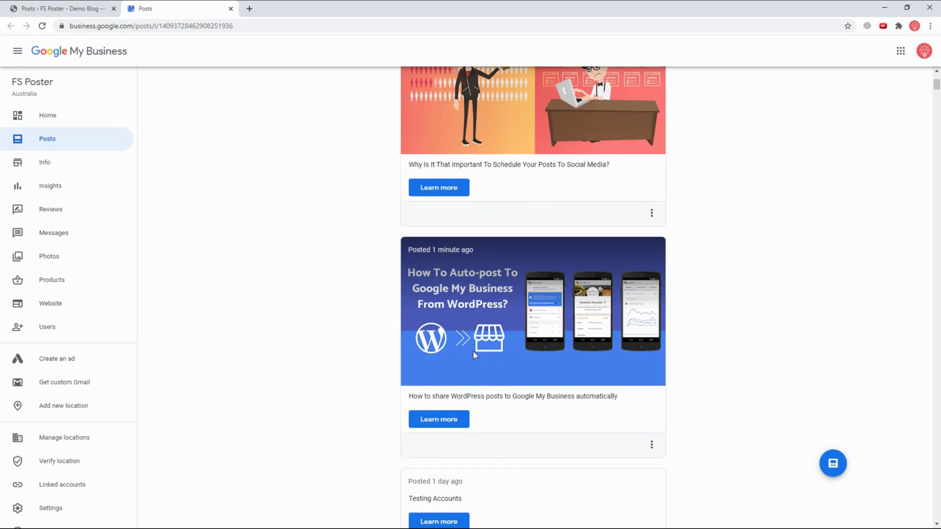
left_click(230, 8)
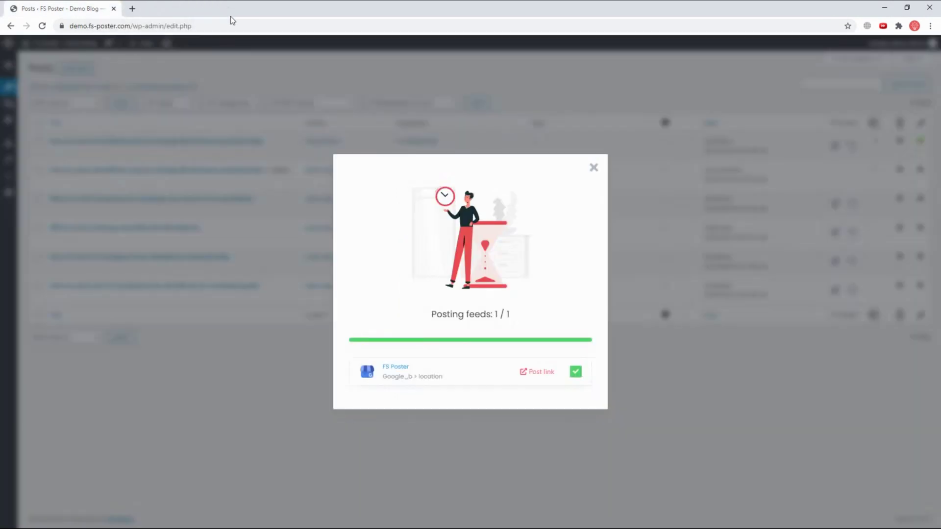
Select the GMB guide, Why Is It That Important and What Is Auto-Posting posts for bulk FS Poster: Schedule.
left_click(594, 168)
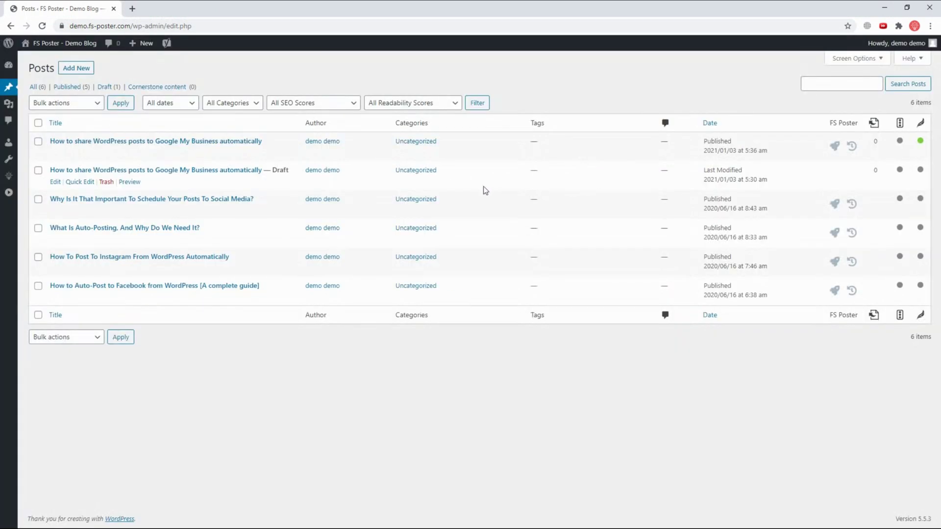
left_click(39, 141)
left_click(38, 199)
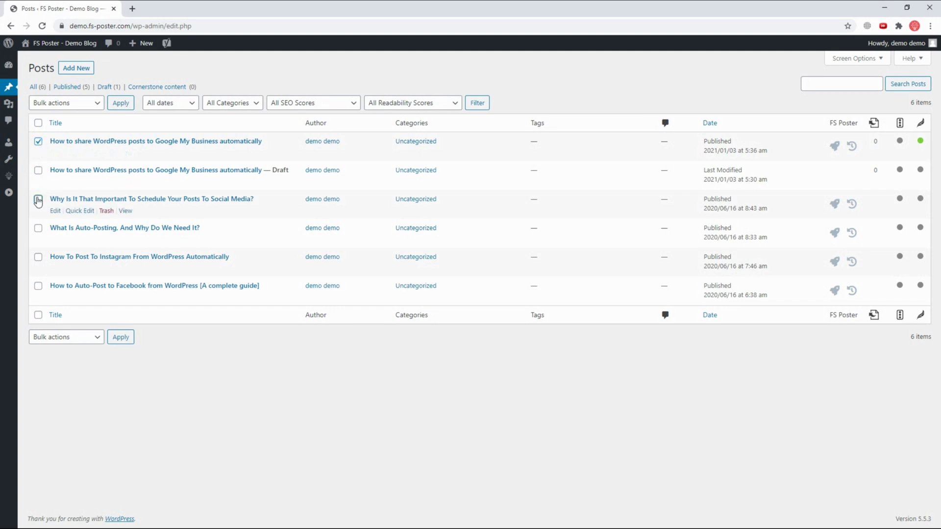
left_click(38, 228)
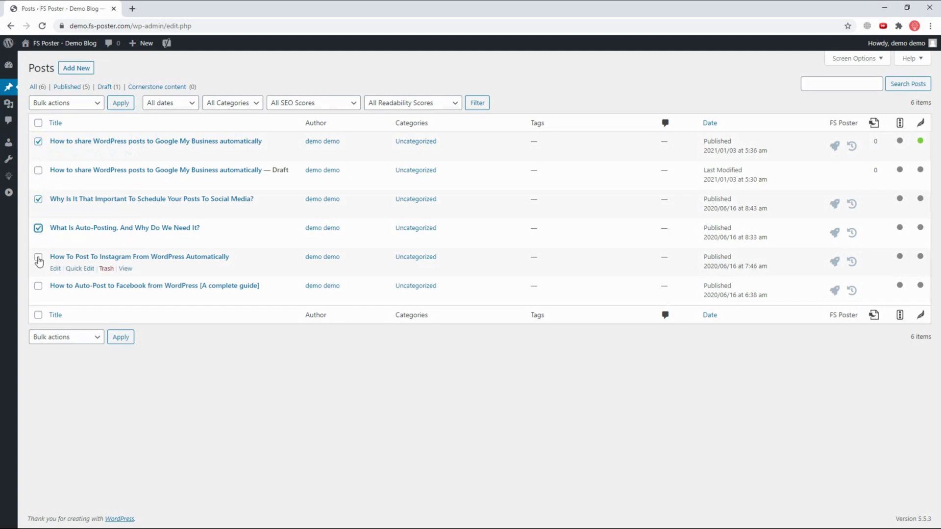
left_click(62, 103)
left_click(63, 145)
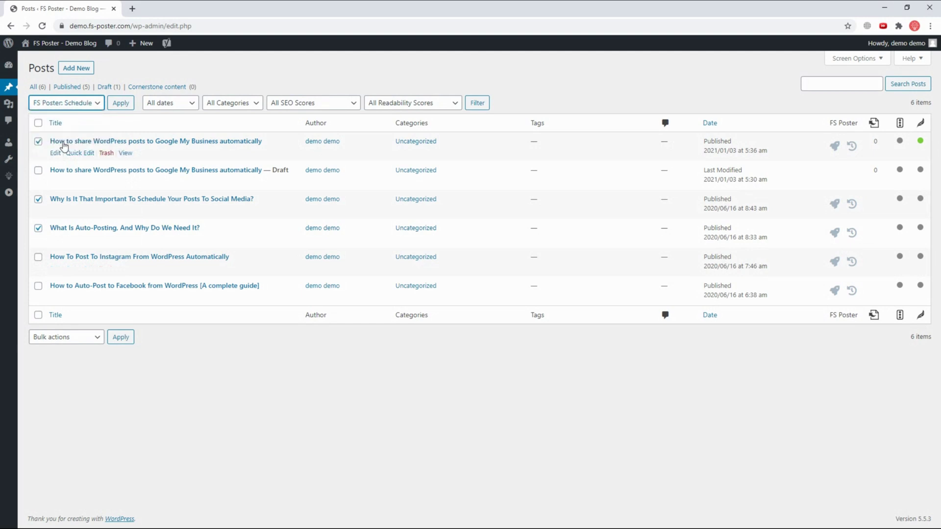
left_click(119, 104)
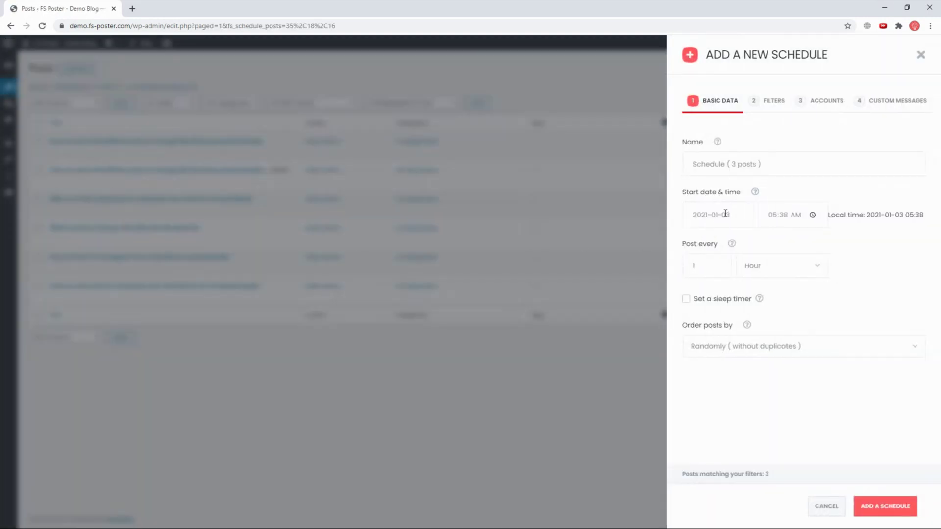
Create the schedule starting 2021-01-21, posting every 30 minutes.
left_click(726, 215)
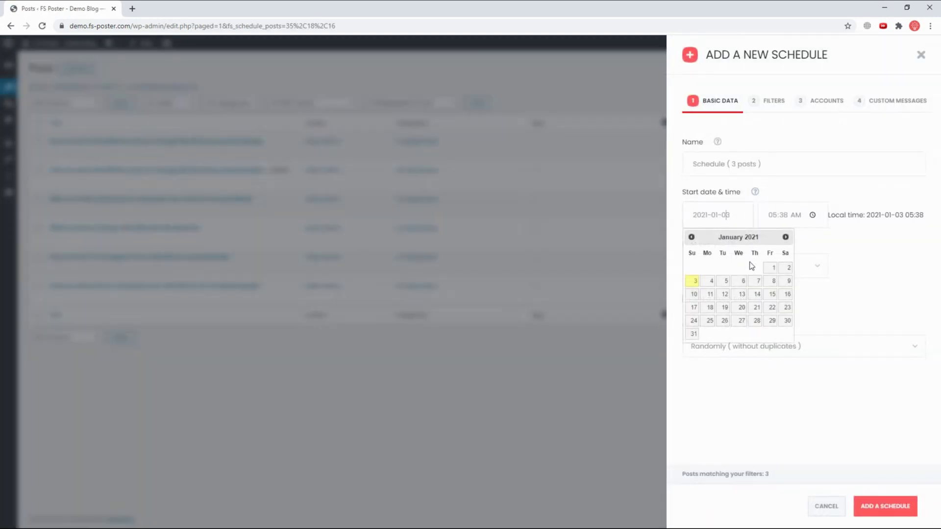
left_click(758, 309)
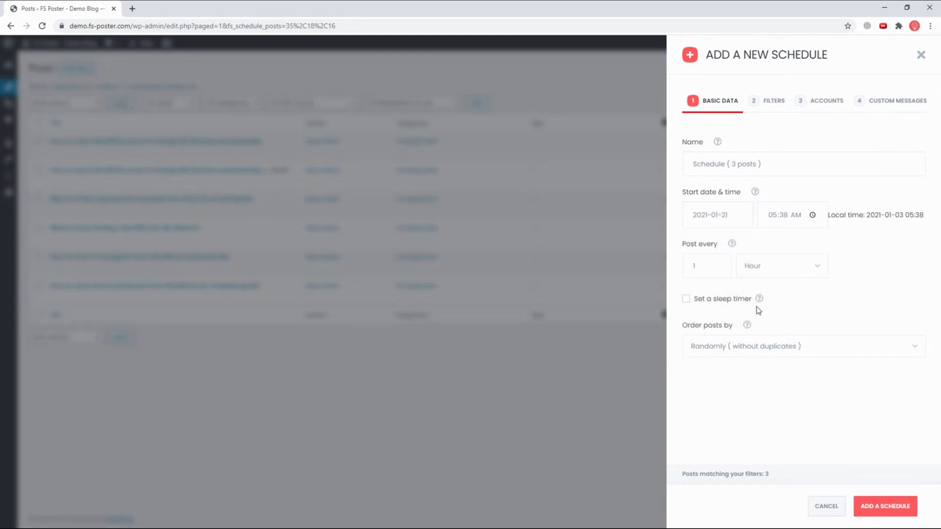
left_click(767, 270)
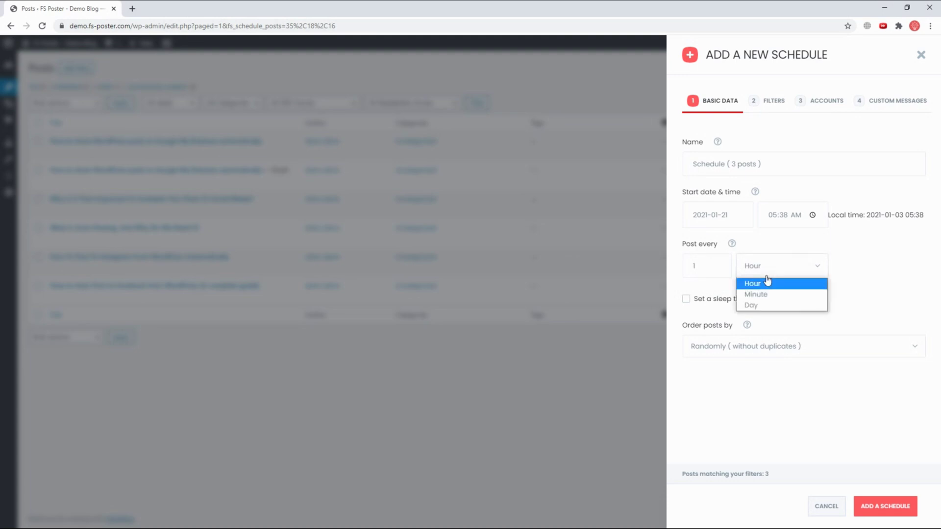
left_click(767, 294)
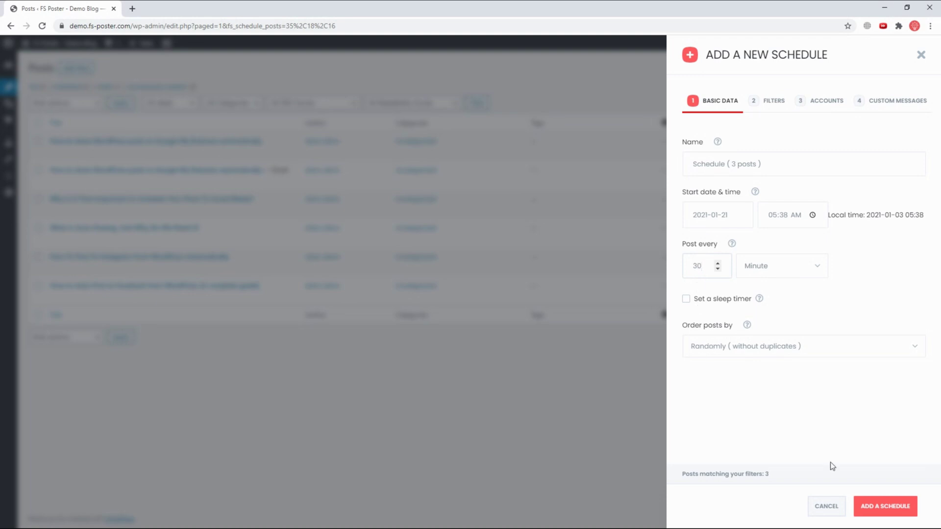
left_click(896, 506)
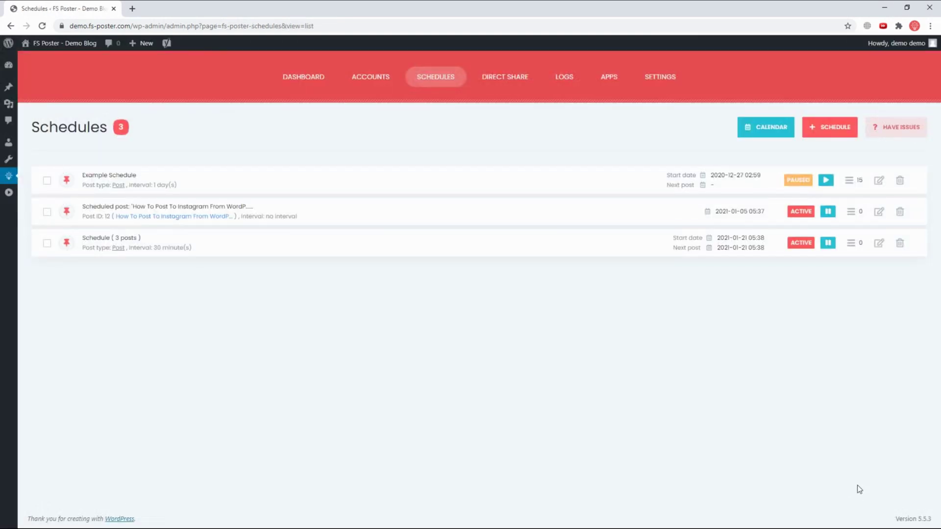
Review the 30-minute interval, then show the Media Library in list view.
left_click_drag(94, 238, 169, 247)
left_click(8, 109)
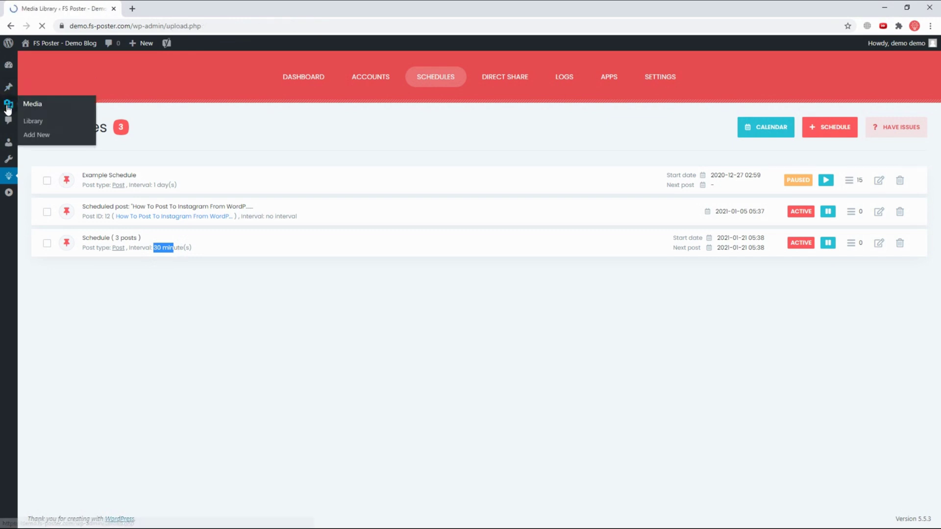
left_click(41, 95)
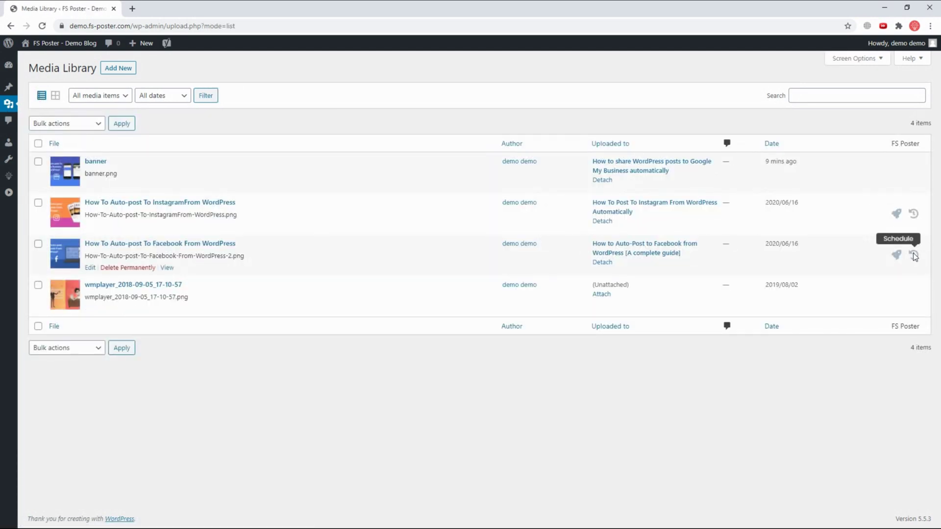
Apply the FS Poster: Schedule bulk action to the banner, Instagram and Facebook images.
left_click(39, 162)
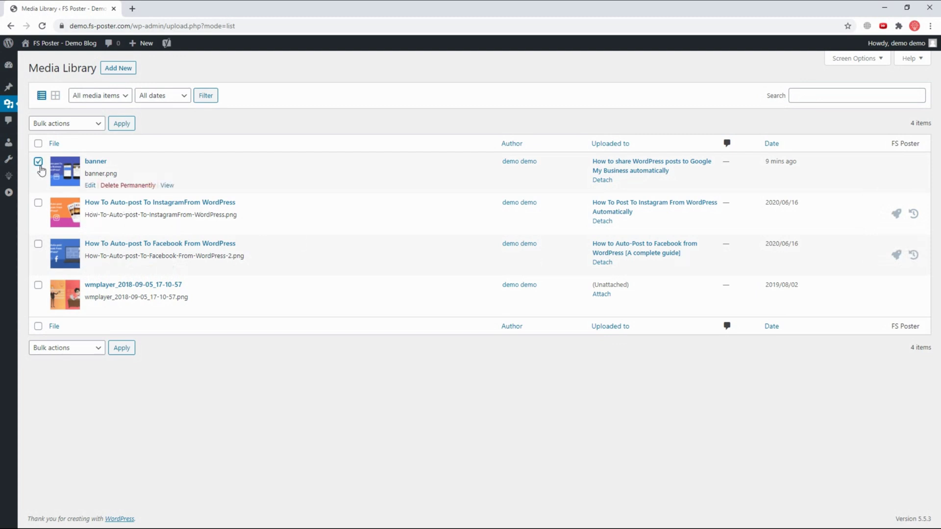
left_click(38, 203)
left_click(38, 244)
left_click(69, 124)
left_click(79, 157)
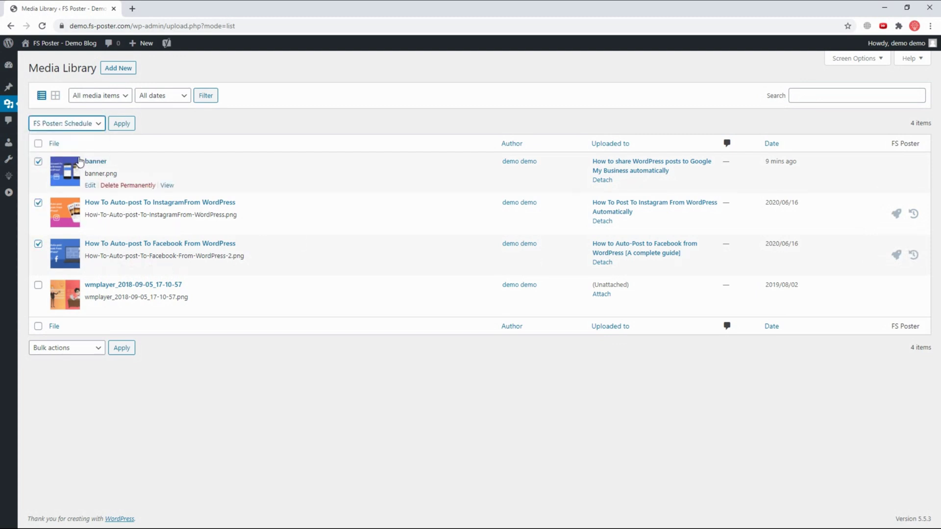
left_click(126, 126)
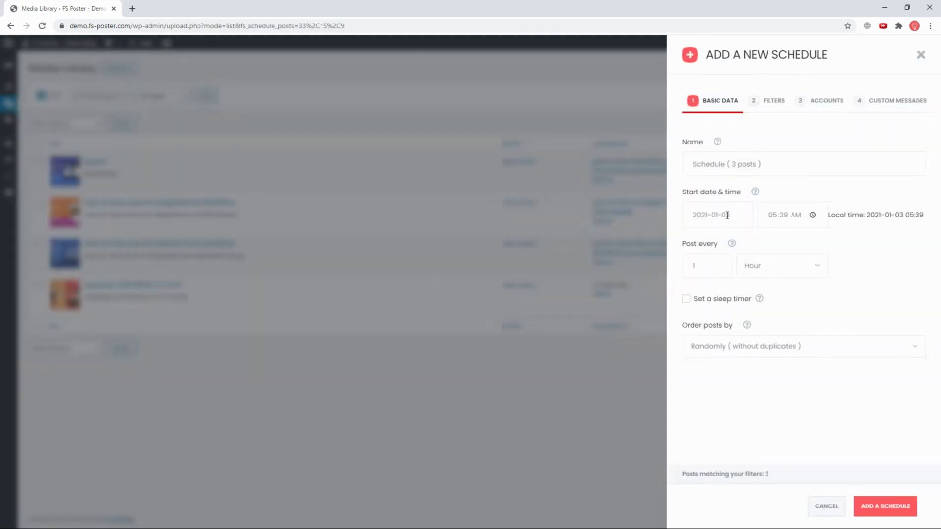
Save the three-image schedule with start date 2021-01-15, posting every 2 hours.
left_click(727, 216)
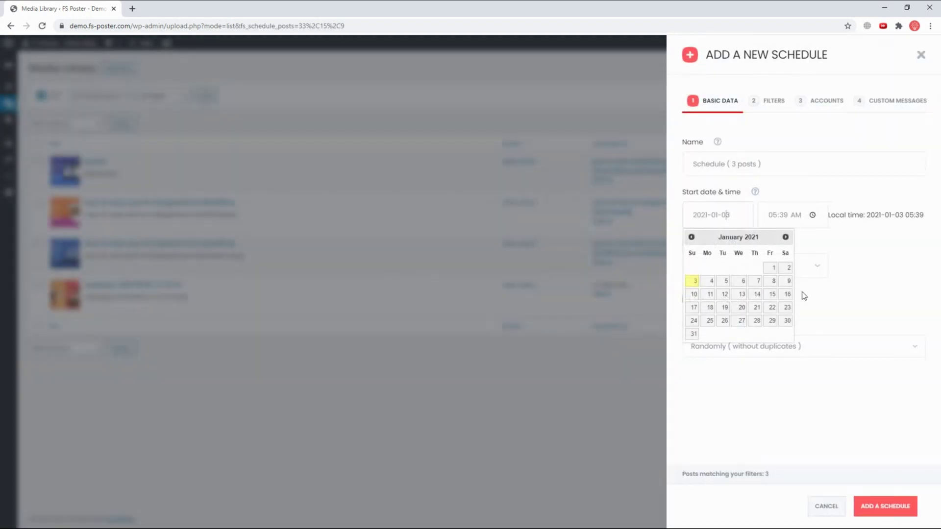
left_click(773, 298)
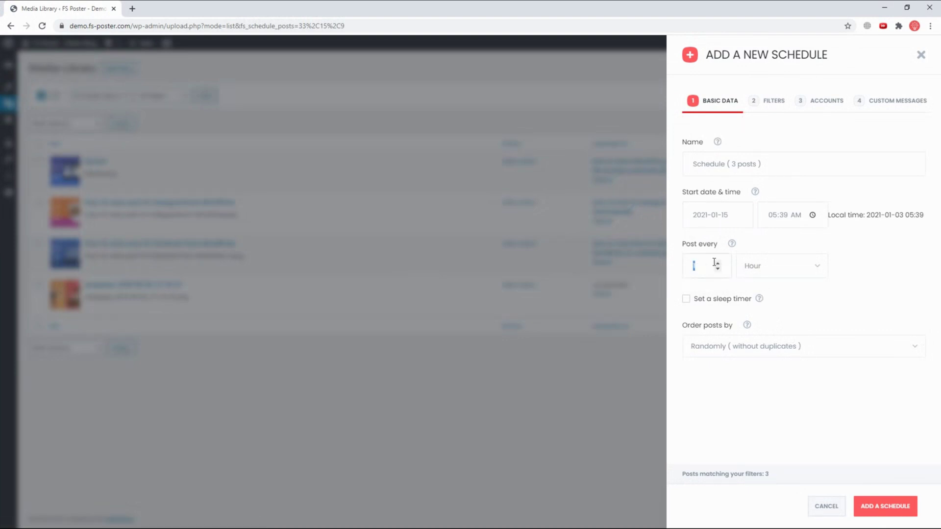
left_click(889, 507)
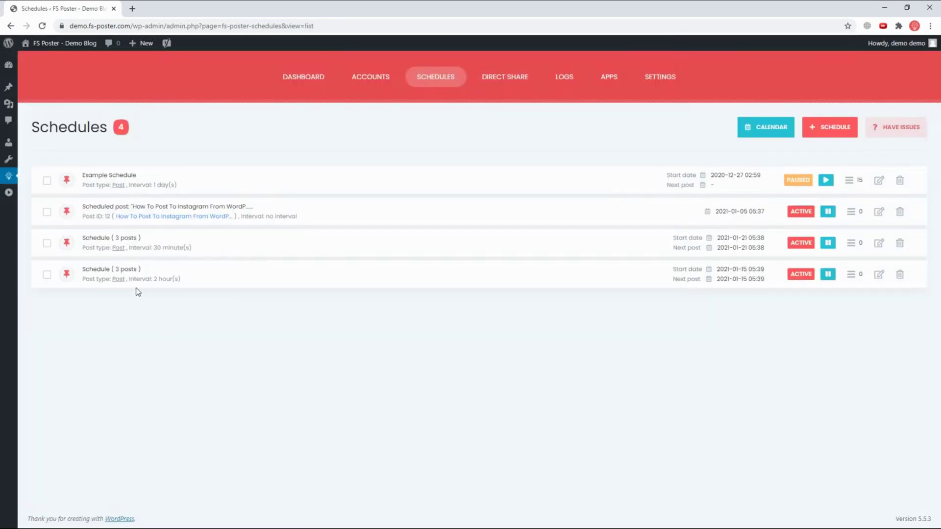
left_click_drag(153, 278, 177, 280)
left_click(833, 132)
Start a new schedule named 'My sc…' with start date 2021-01-05.
left_click(834, 130)
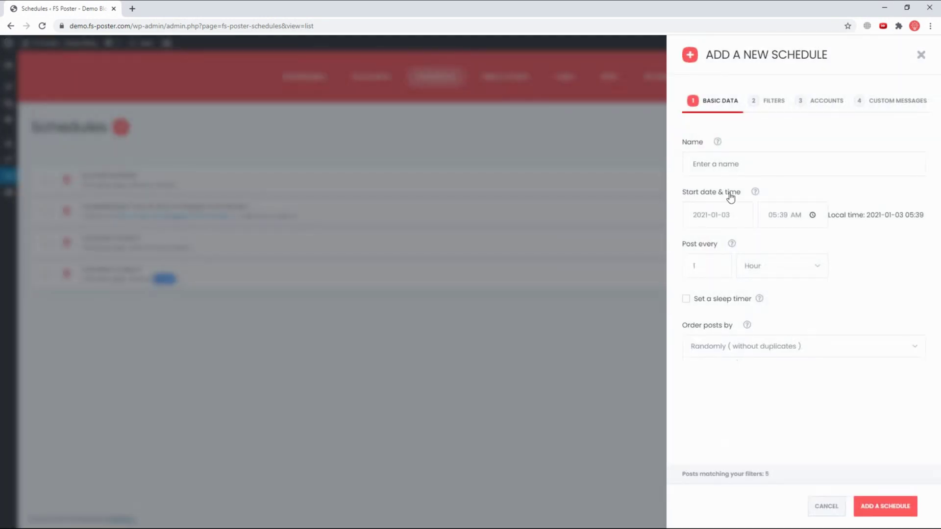
left_click(730, 167)
type("My schedule")
left_click(731, 216)
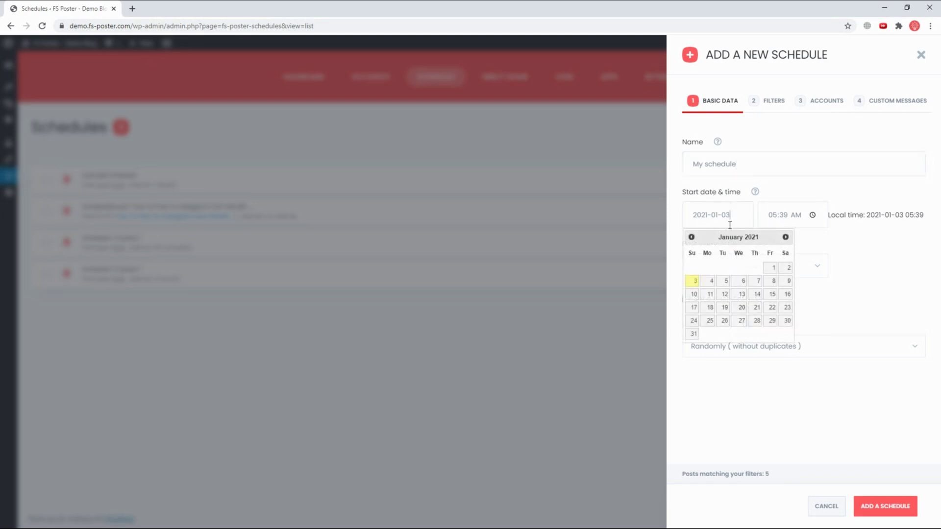
left_click(724, 281)
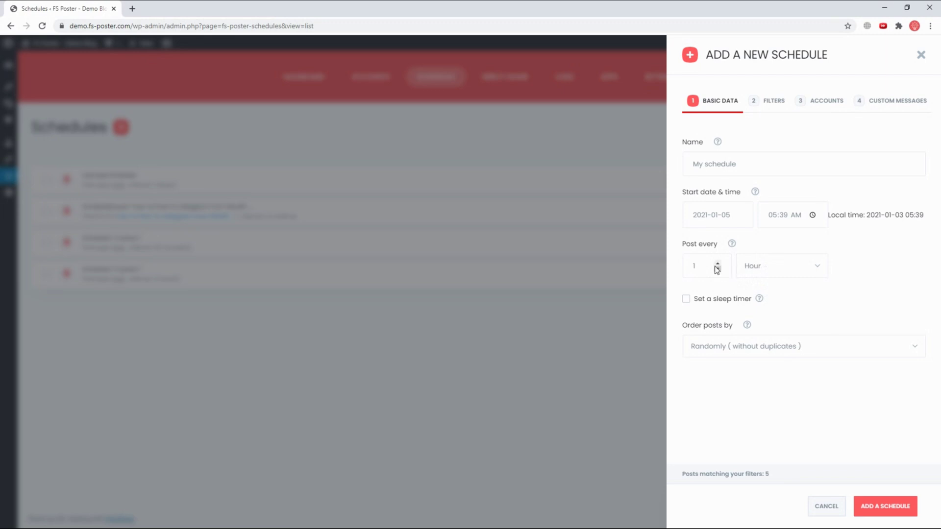
Post every 1 Day, leave the sleep timer off, and order posts Randomly.
left_click(790, 271)
left_click(775, 295)
left_click(687, 300)
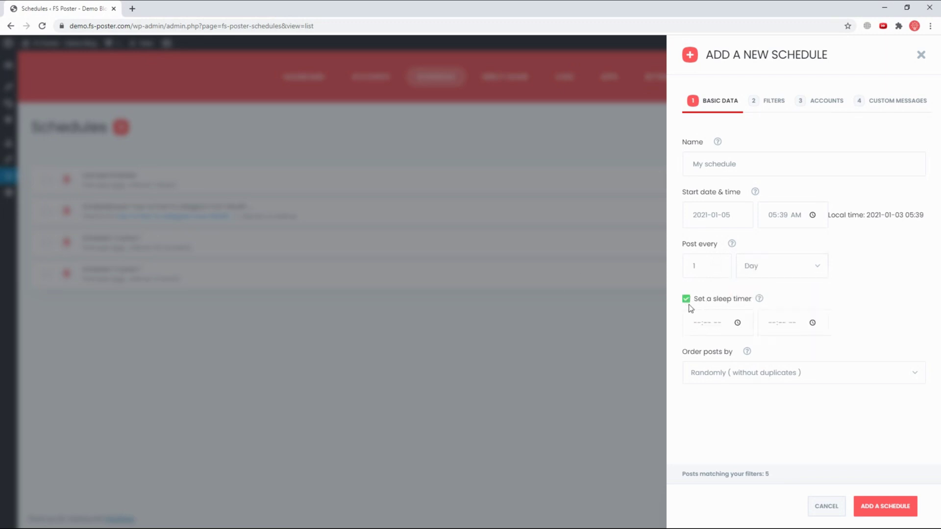
left_click(687, 300)
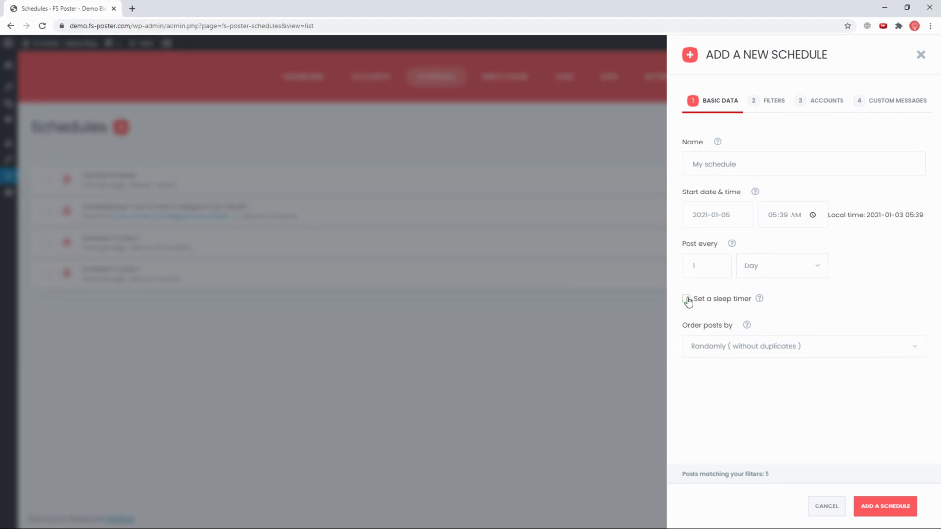
left_click(748, 349)
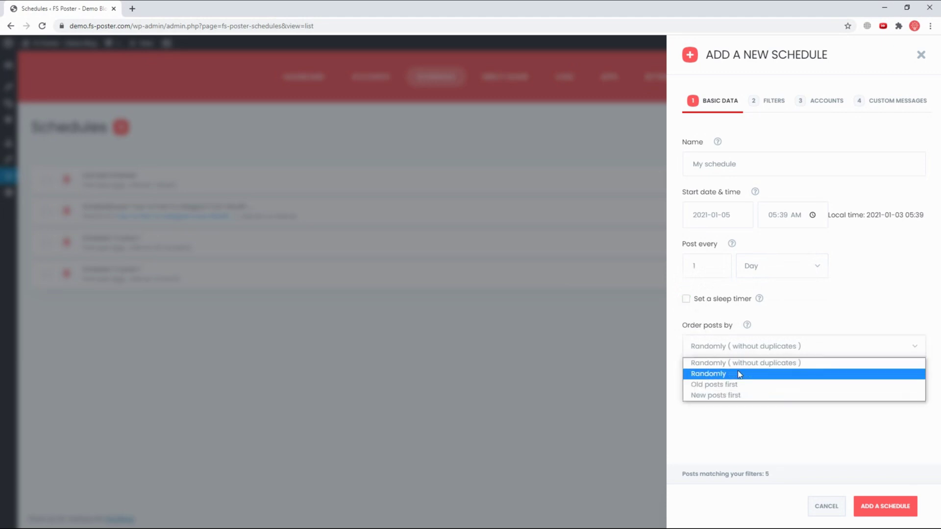
left_click(740, 375)
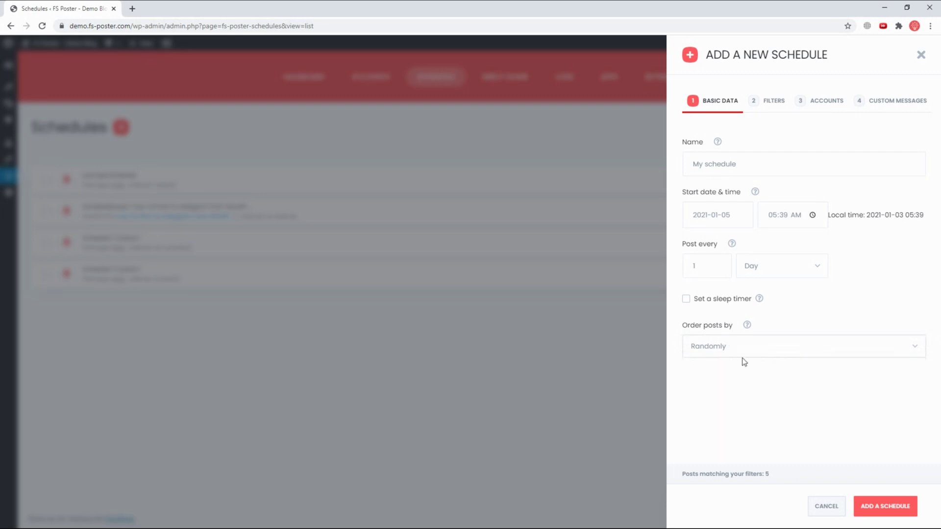
In the schedule's Filters, keep All times and the Post post type.
left_click(774, 104)
left_click(752, 163)
left_click(739, 163)
left_click(737, 209)
left_click(751, 225)
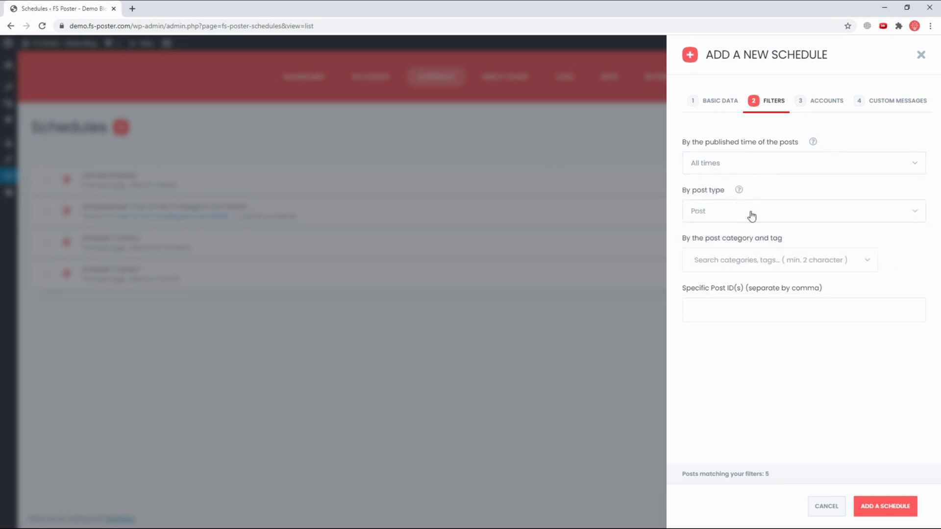
Leave the category filter unchanged and advance through Accounts to Custom Messages.
left_click(767, 266)
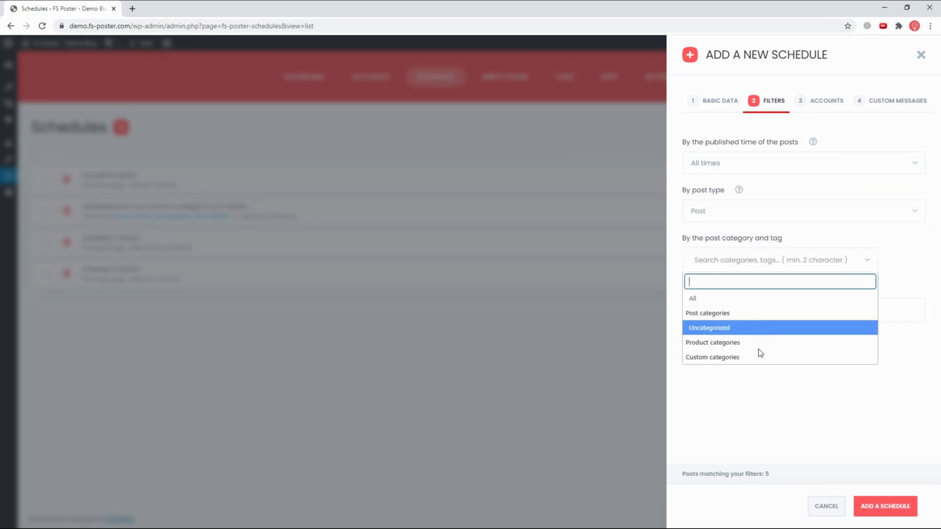
left_click(750, 264)
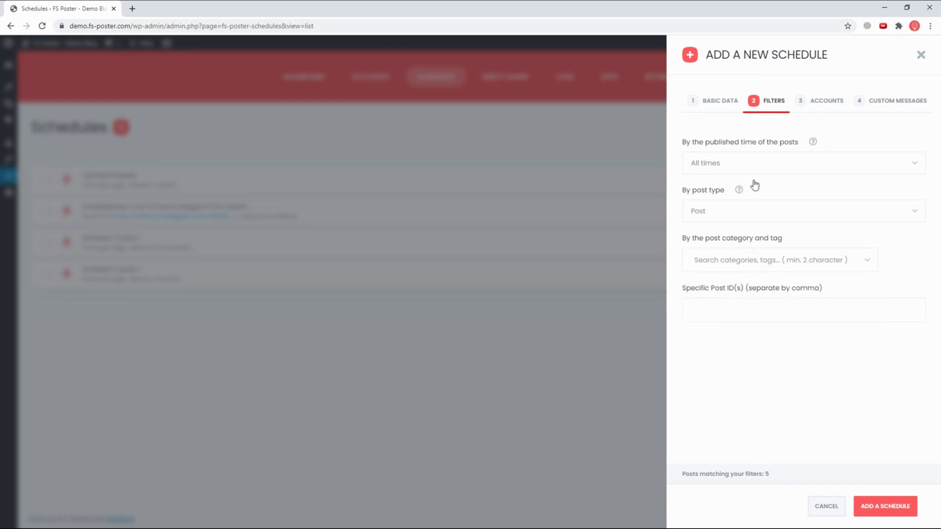
left_click(822, 105)
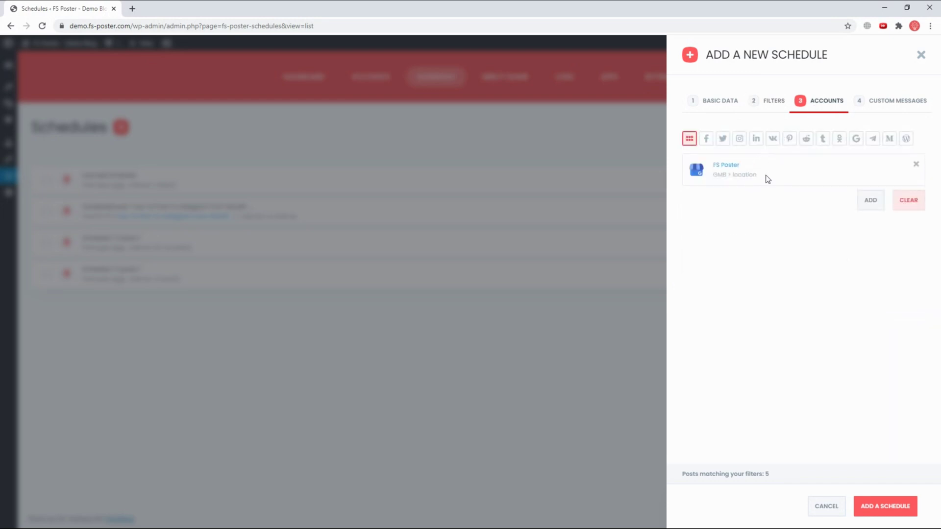
left_click(885, 104)
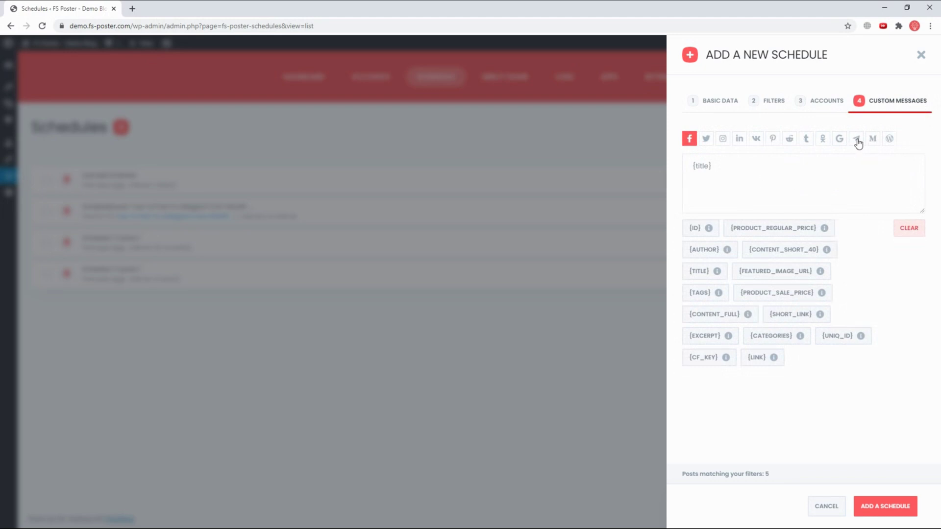
Prefix the Google message with 'My new post - ' before {title} and save the schedule.
left_click(839, 139)
left_click(740, 170)
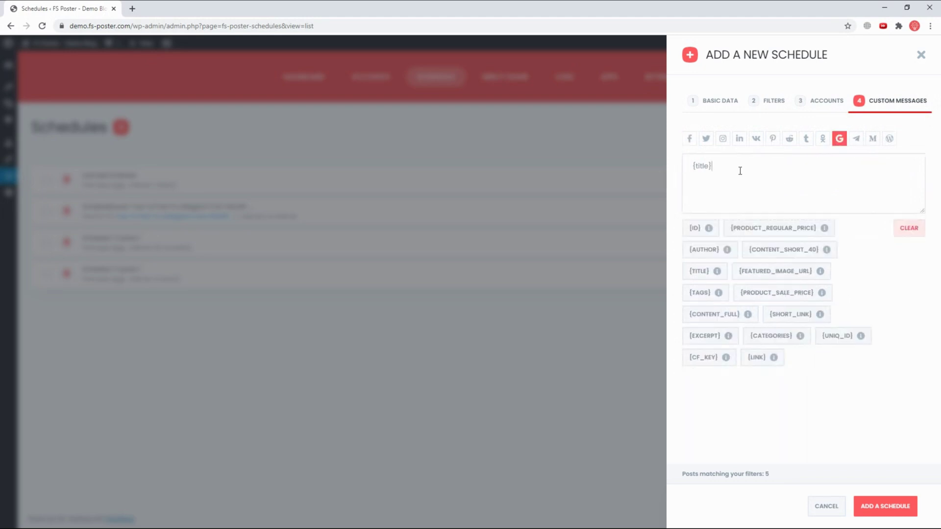
left_click(692, 165)
type("My new post -")
left_click(808, 167)
type("#")
left_click(898, 514)
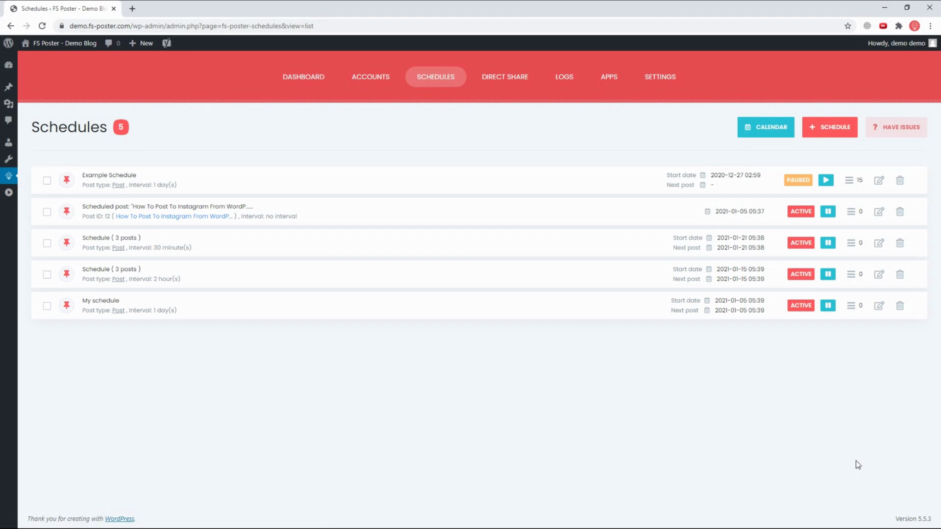
left_click_drag(114, 303, 177, 316)
Attach the banner image from the Media Library to a new Direct Share post.
left_click(280, 336)
left_click(496, 82)
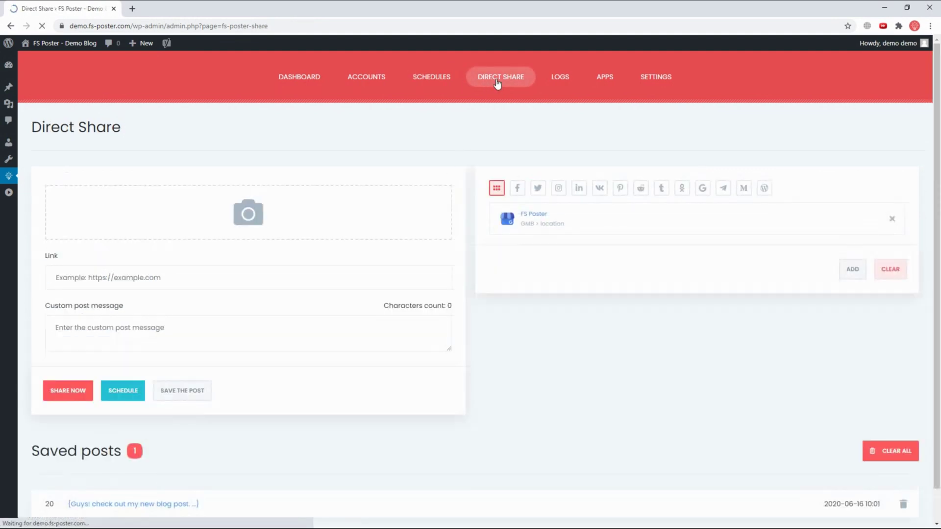
left_click(265, 210)
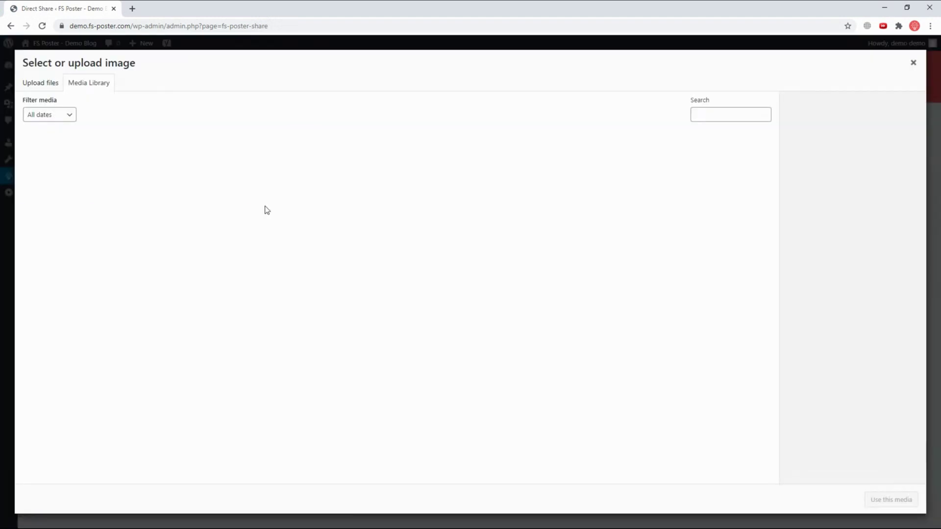
left_click(72, 170)
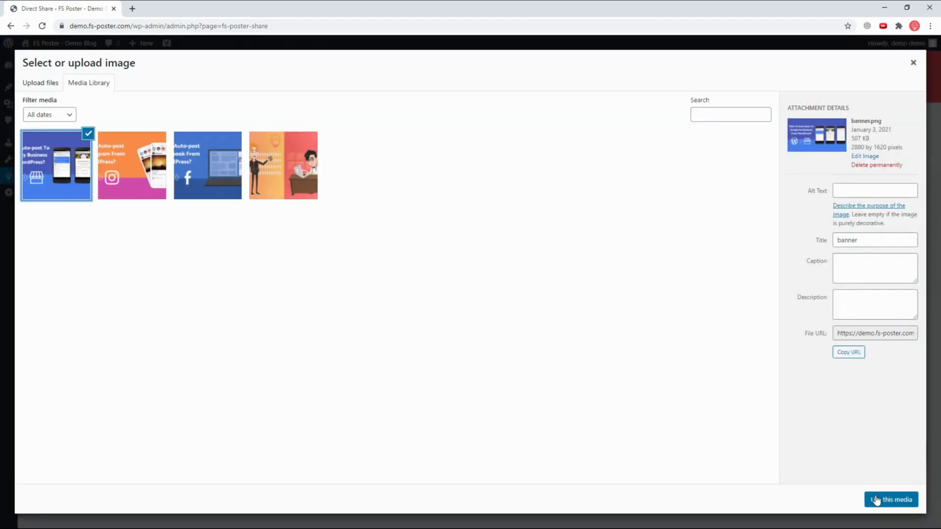
left_click(879, 500)
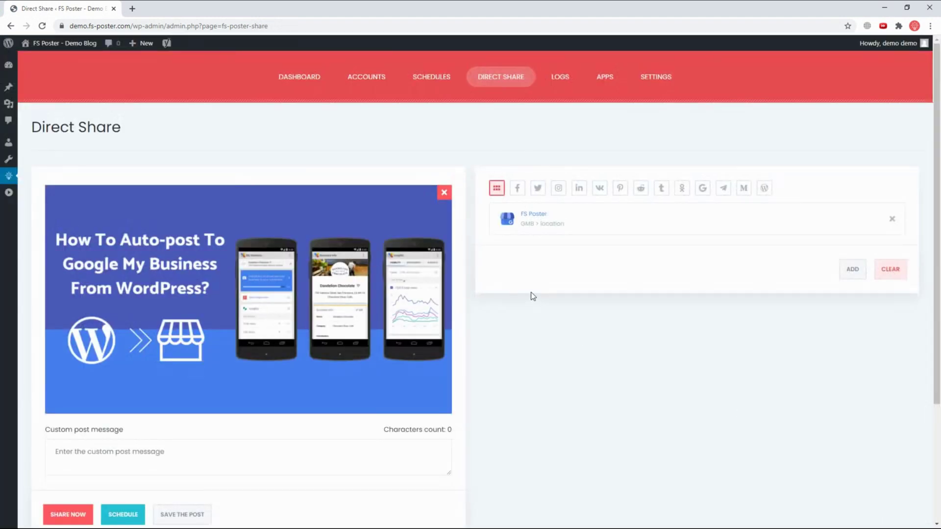
scroll(538, 275, "down", 3)
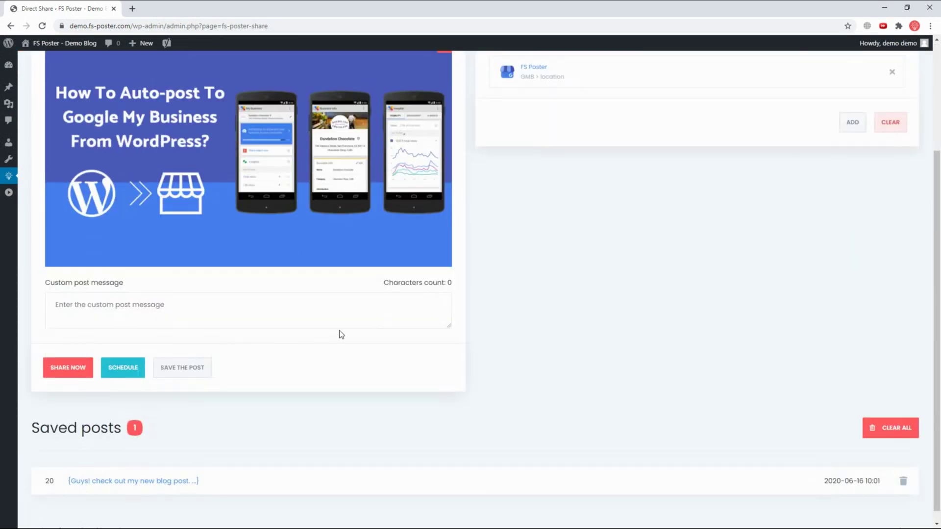
scroll(352, 326, "up", 3)
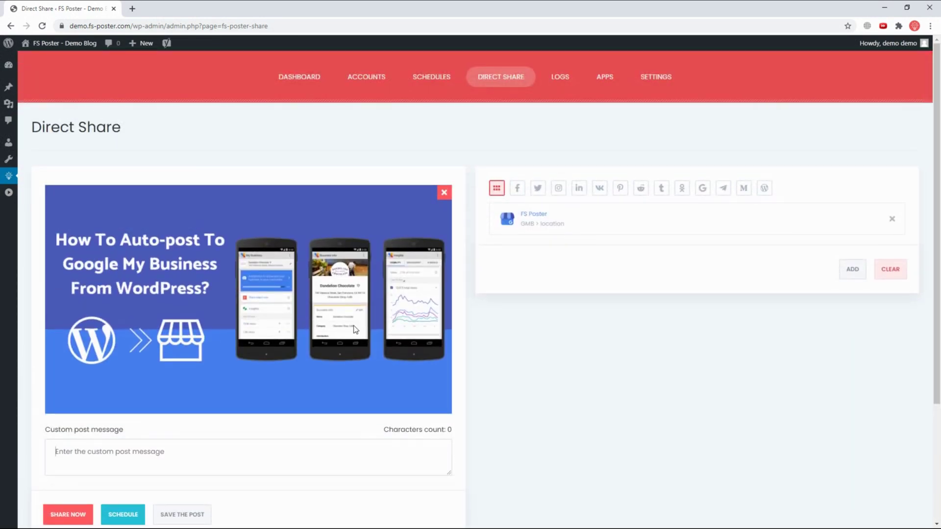
Share the banner with message 'Guys, see my new post' and open the post link.
type("Guys, see my new post")
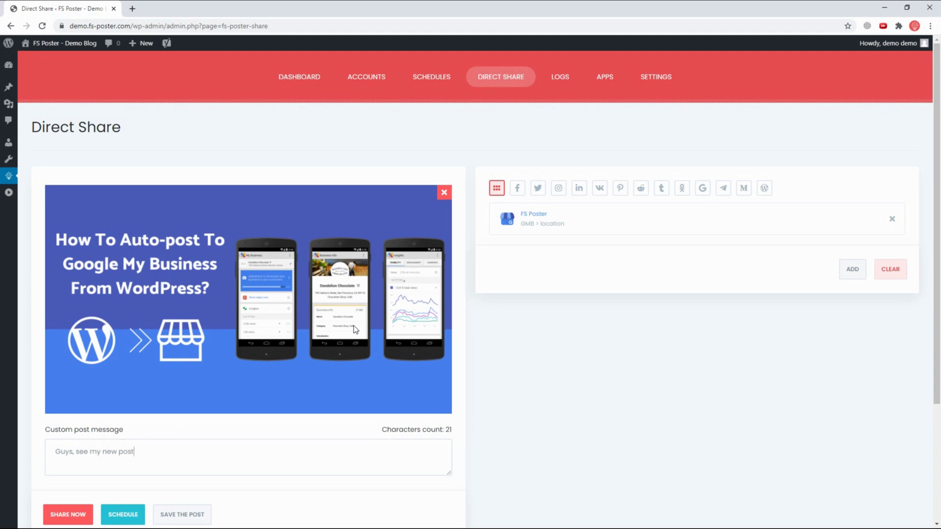
scroll(152, 267, "down", 1)
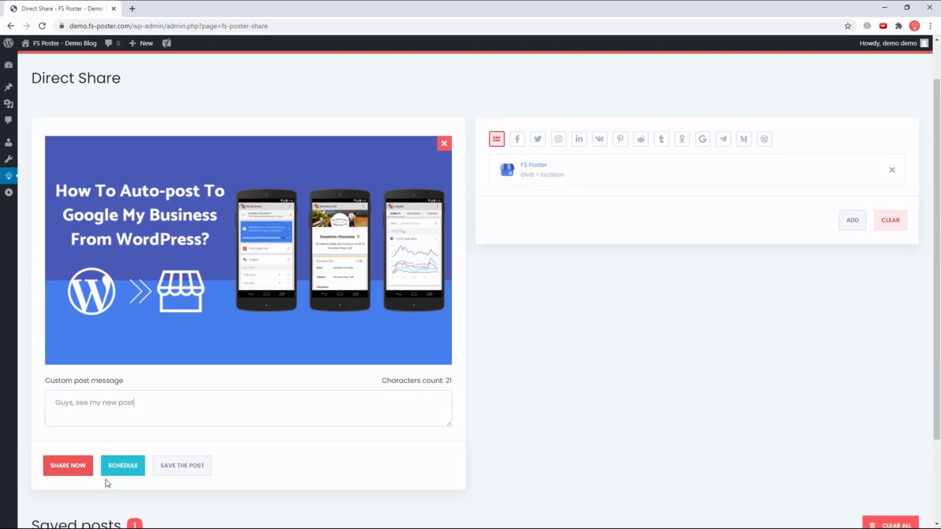
scroll(172, 466, "down", 2)
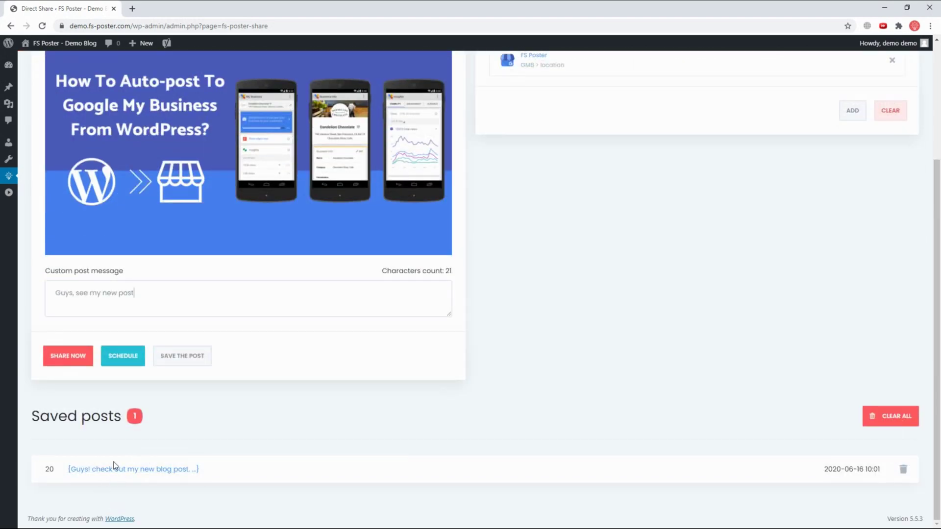
scroll(108, 453, "up", 2)
left_click(62, 454)
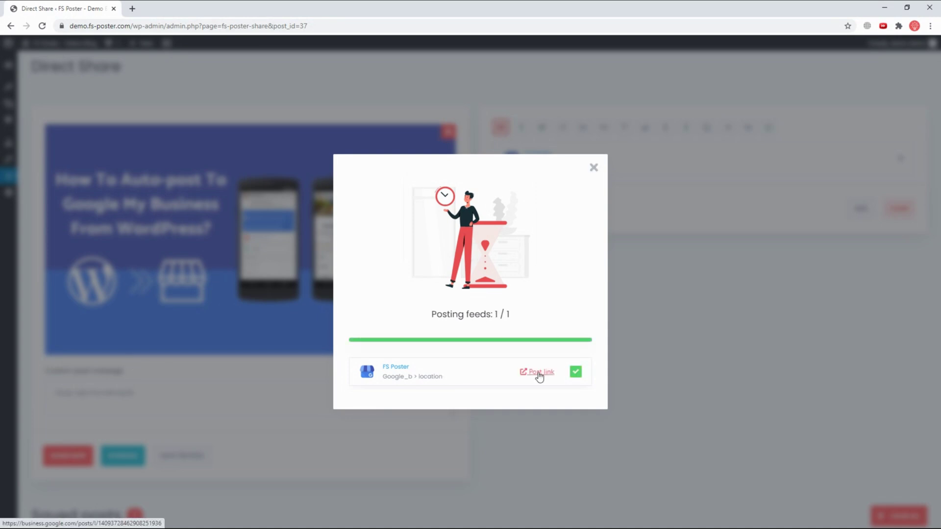
left_click(539, 374)
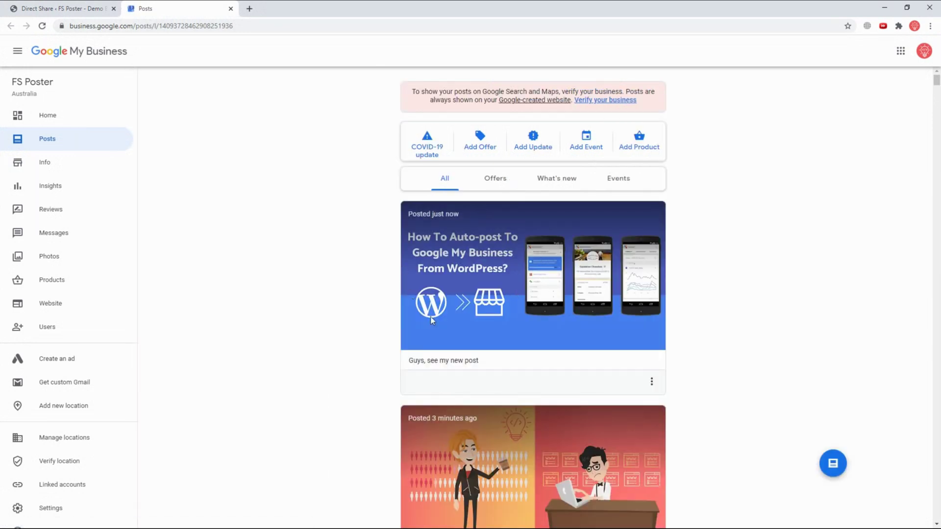
Select the live post's caption 'Guys, see my new post' on the GMB Posts page.
left_click_drag(479, 362, 407, 361)
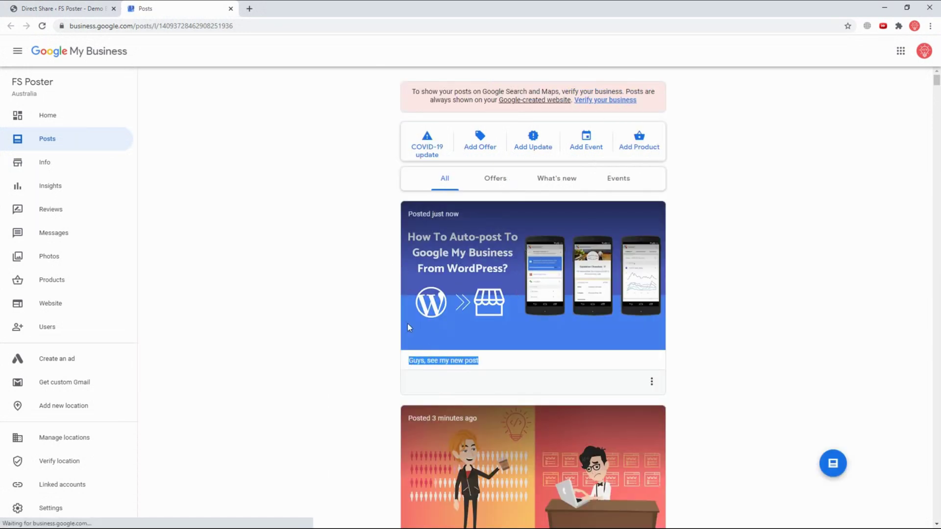